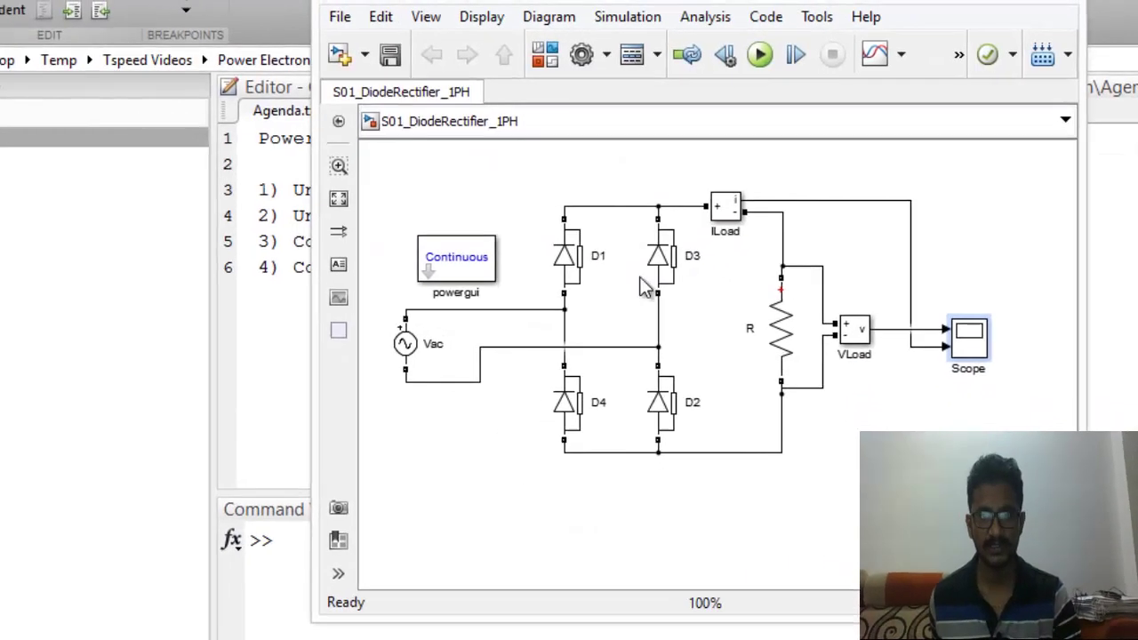
Save a copy of the model as S02_DiodeRectifier_3PH in Power Electronics - ACDC > 2 Diode Rectifier 3ph.
click(340, 18)
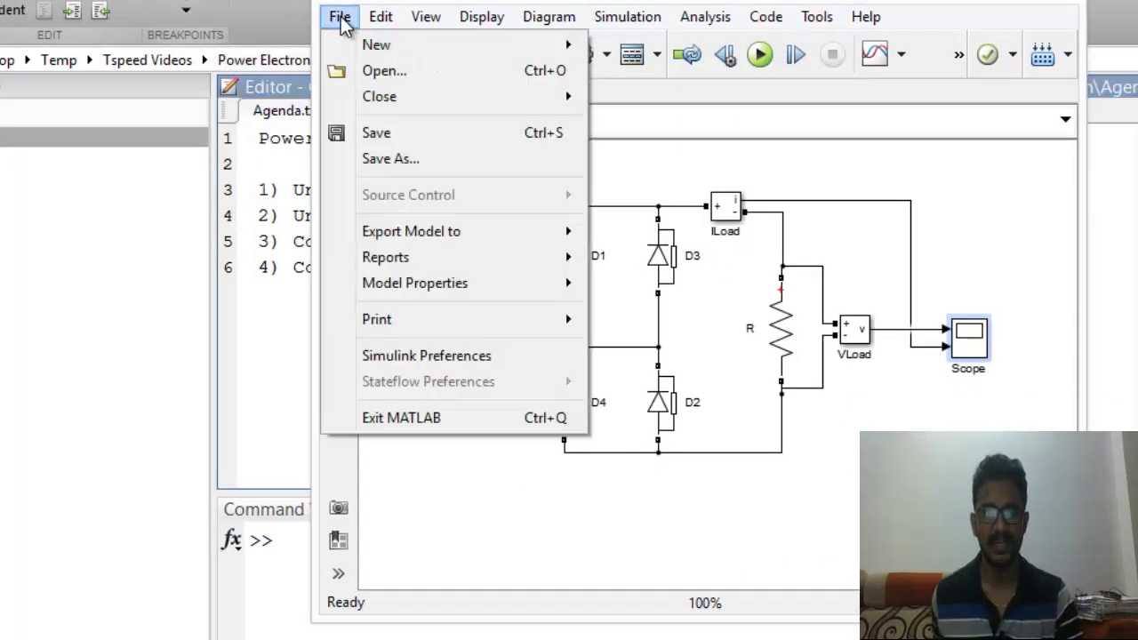
click(411, 151)
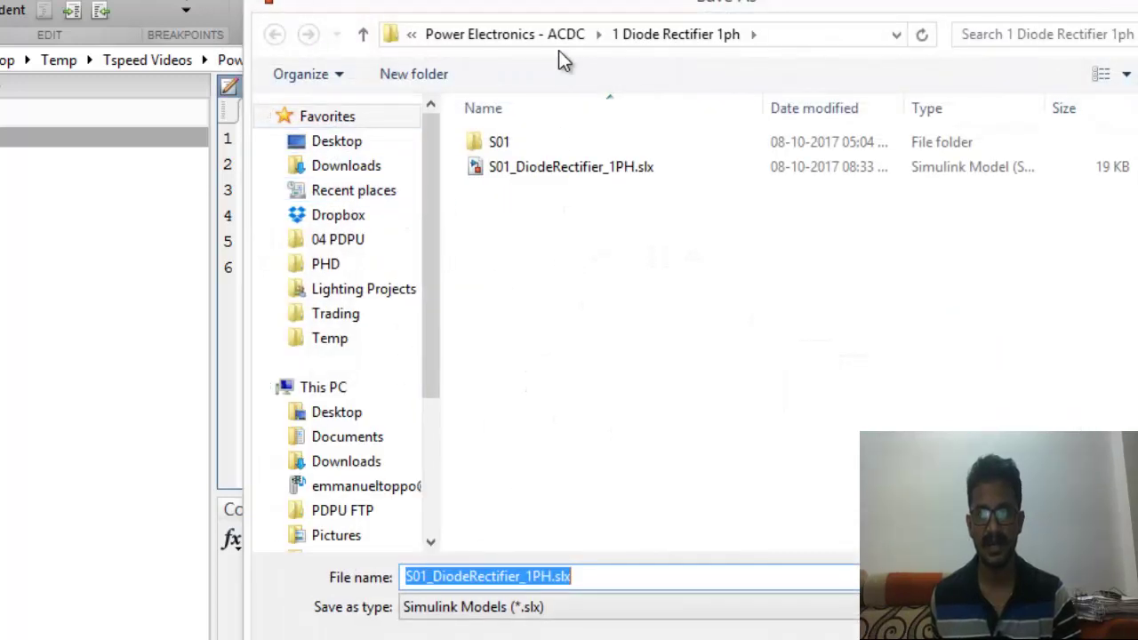
click(551, 36)
double_click(521, 165)
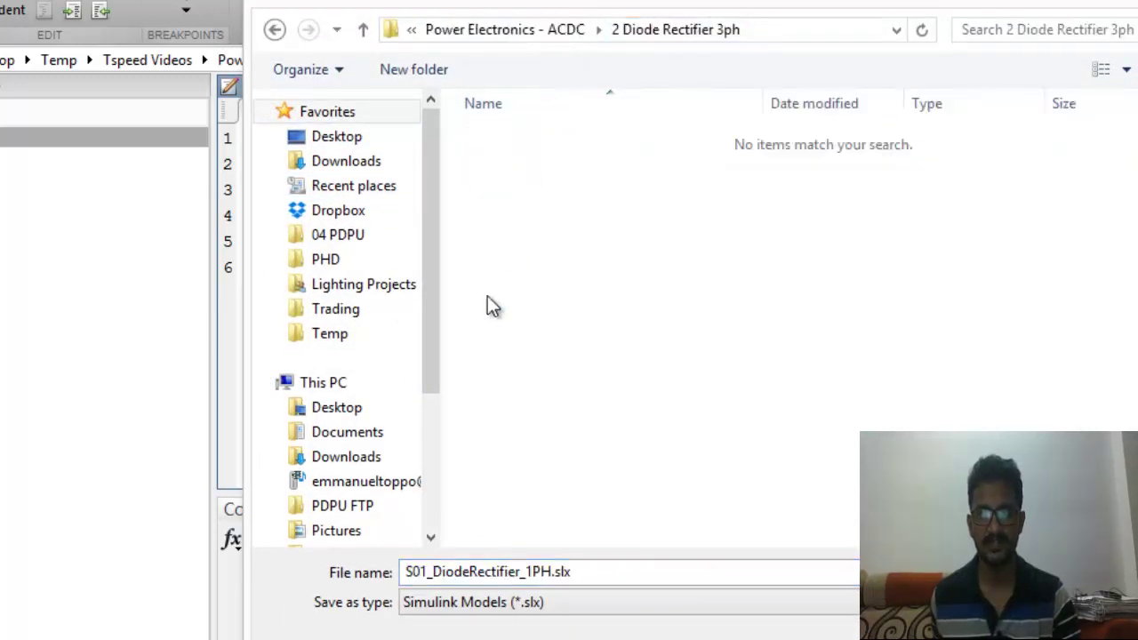
click(425, 602)
click(423, 576)
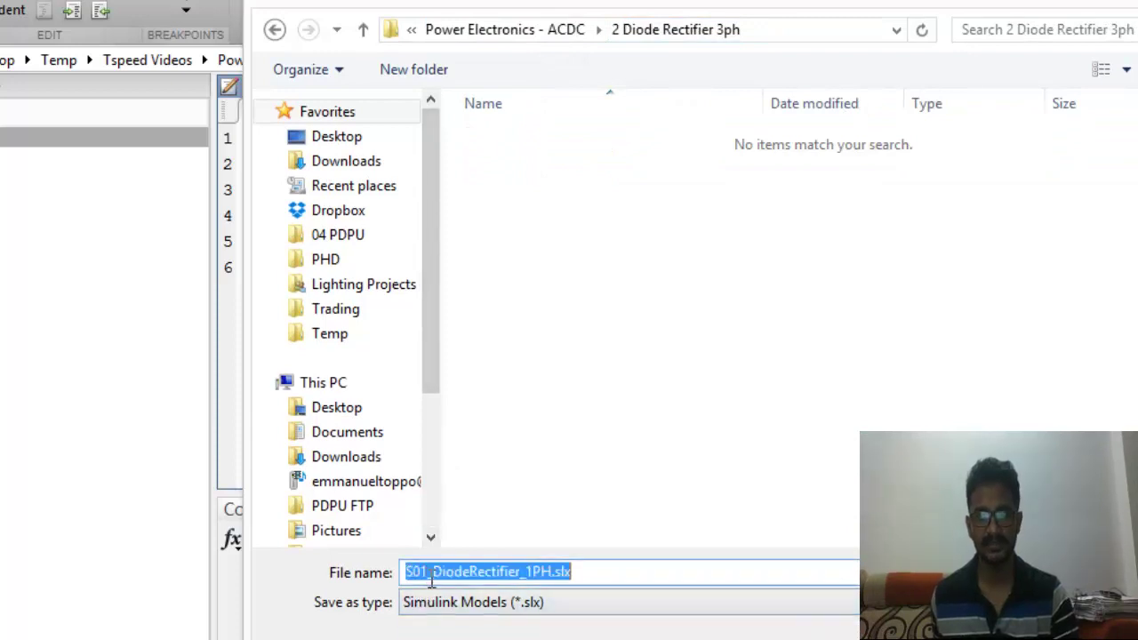
key(End)
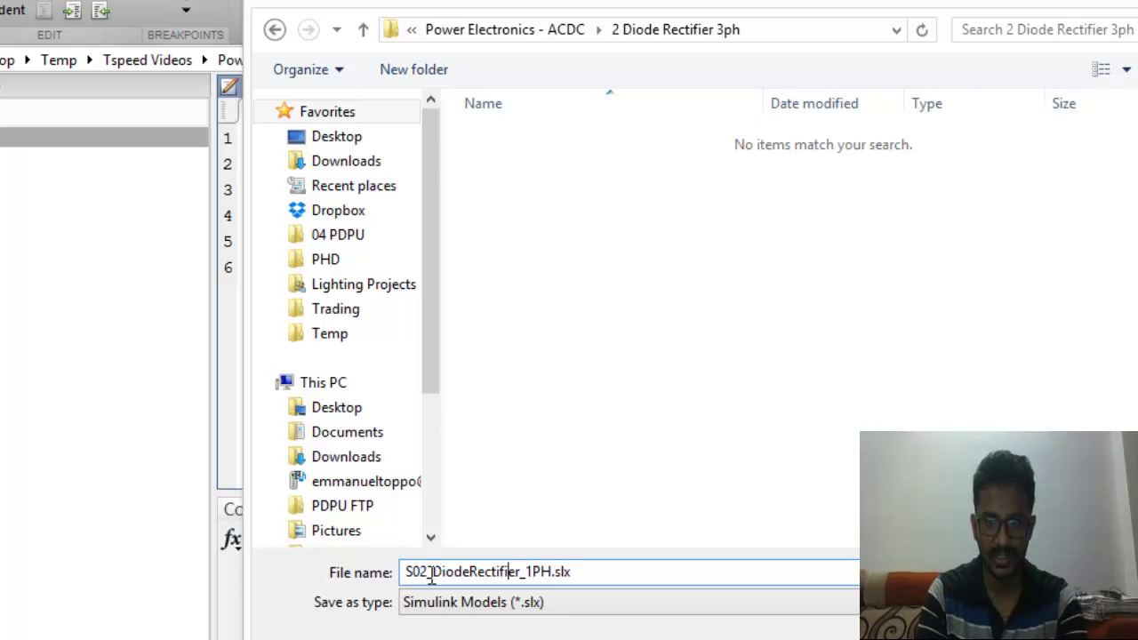
key(Return)
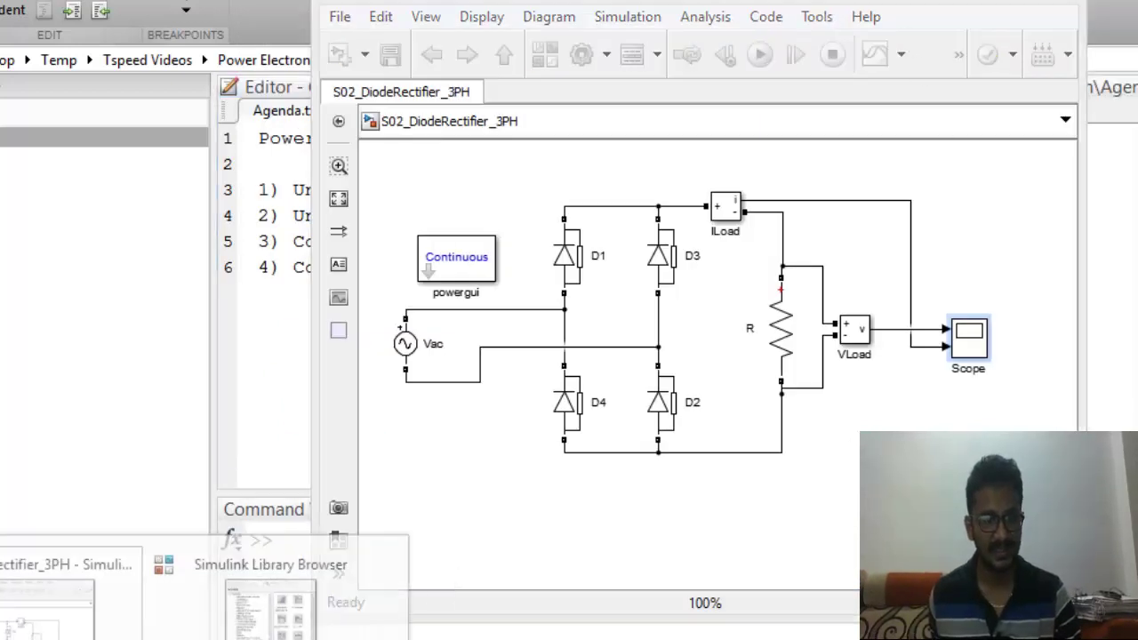
Bring the S02_DiodeRectifier_3PH window forward and shift it toward the top-left.
mouse_move(296, 625)
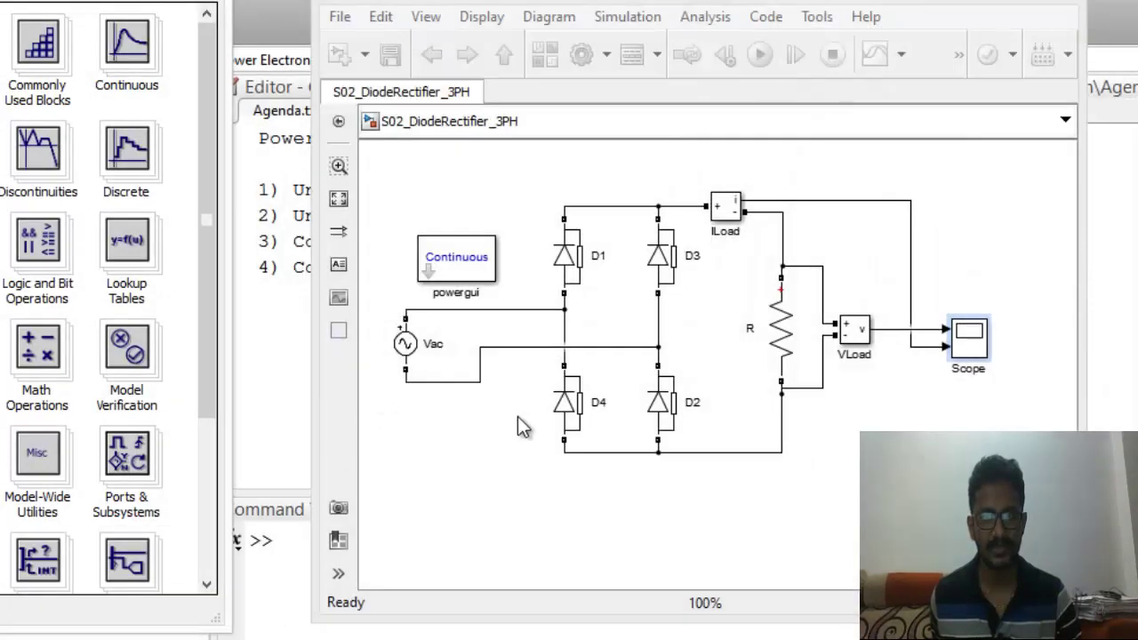
click(822, 282)
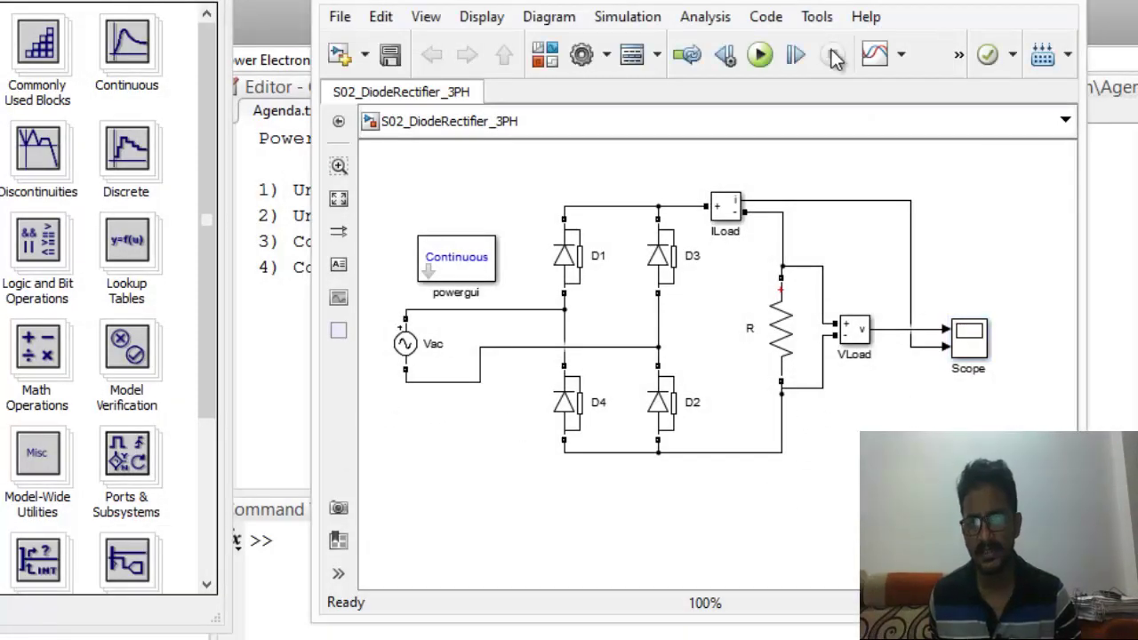
drag(816, 4, 645, 0)
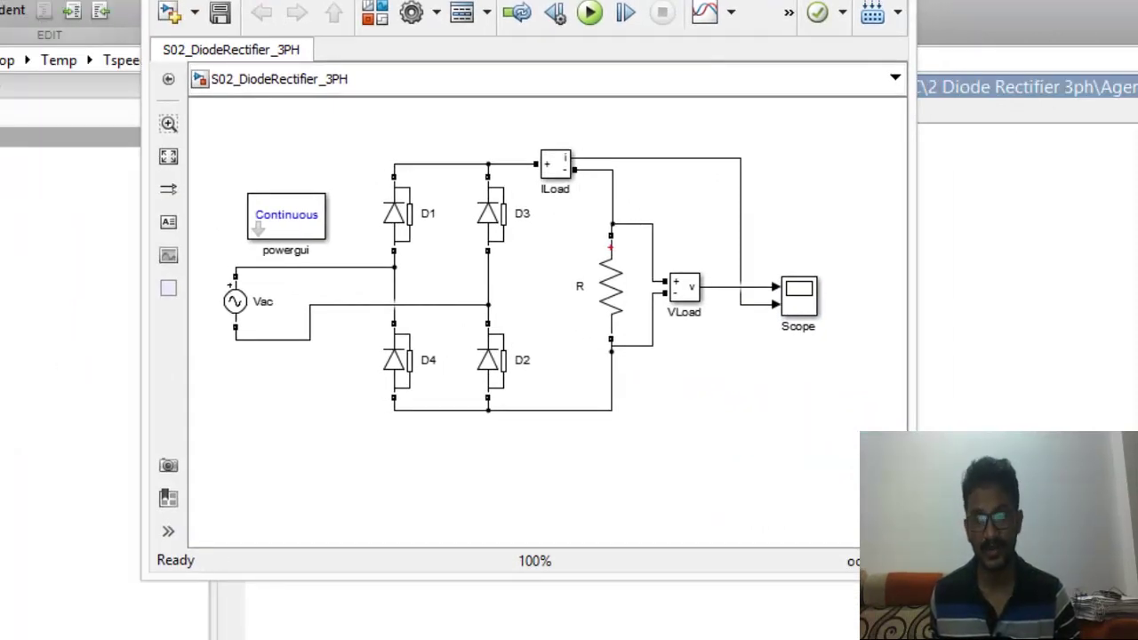
Enlarge the model window and move the load, meters and scope to the right.
drag(907, 580, 1137, 638)
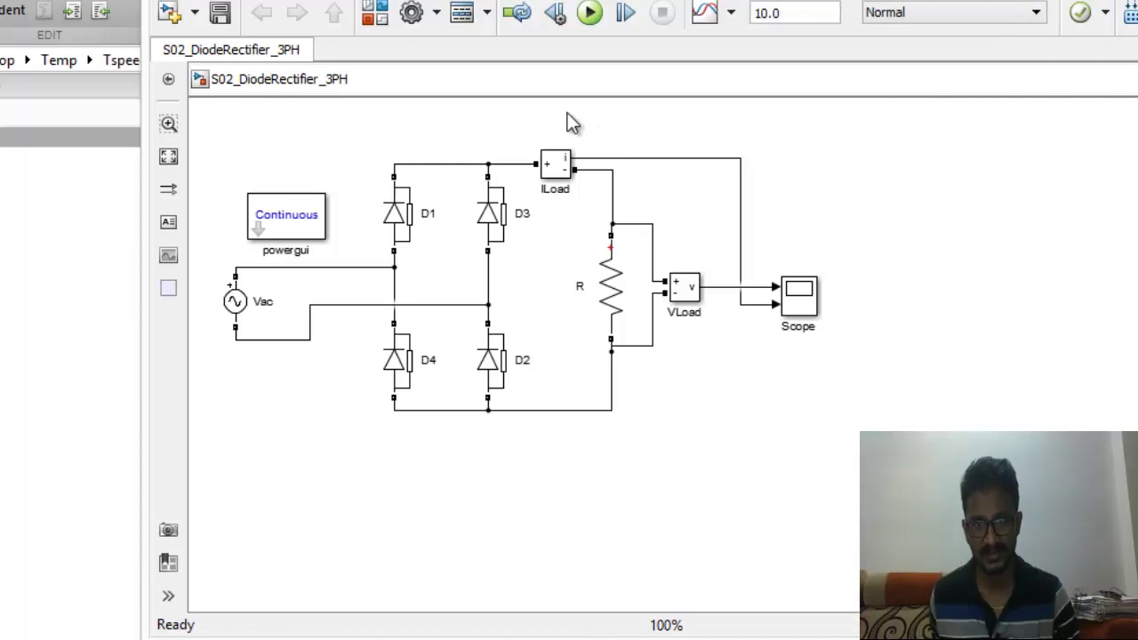
drag(564, 112, 881, 449)
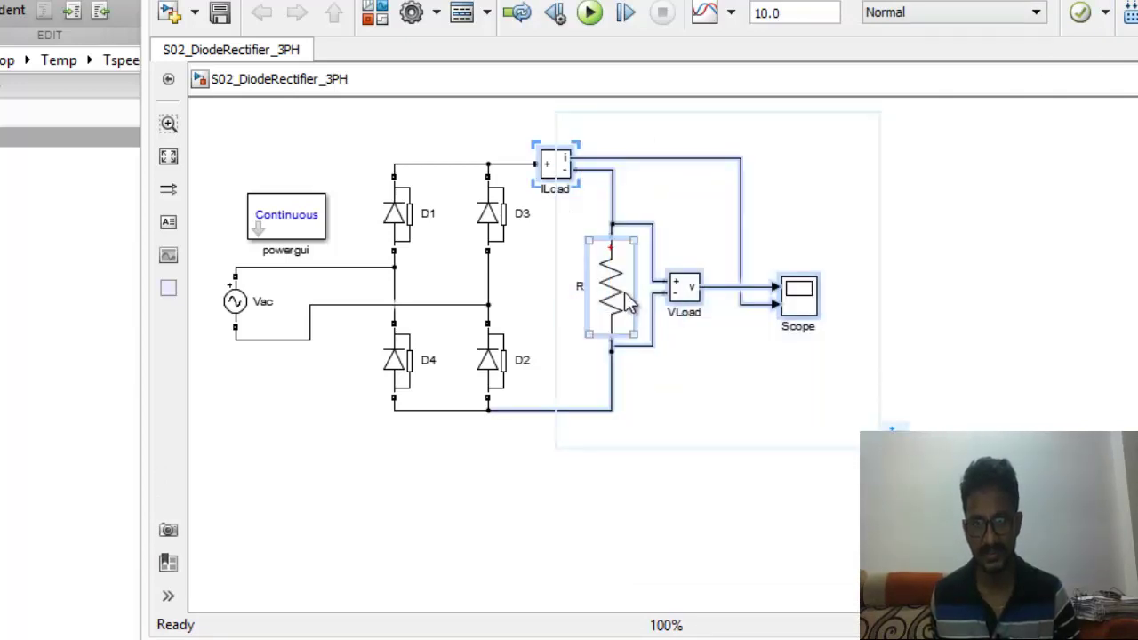
drag(622, 300, 799, 300)
click(596, 394)
Copy diodes D3 and D2 as a third leg wired between the top and bottom rails.
drag(564, 186, 495, 401)
drag(511, 217, 591, 206)
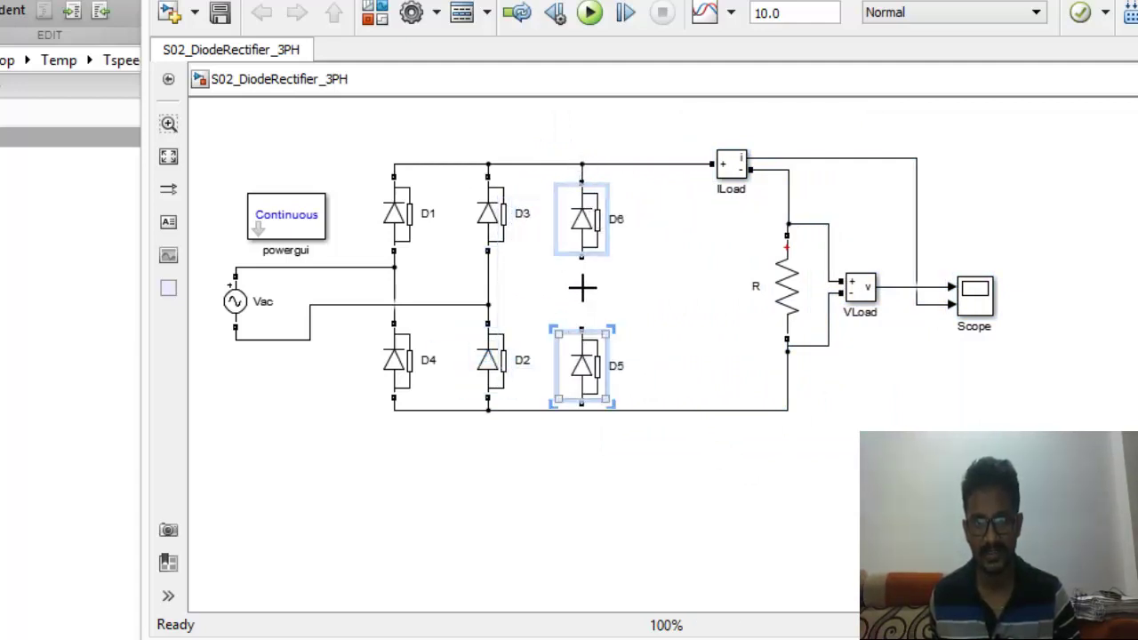
drag(581, 329, 581, 256)
mouse_move(581, 401)
mouse_down()
mouse_move(586, 411)
mouse_move(587, 368)
mouse_move(588, 379)
mouse_up()
key(ctrl+z)
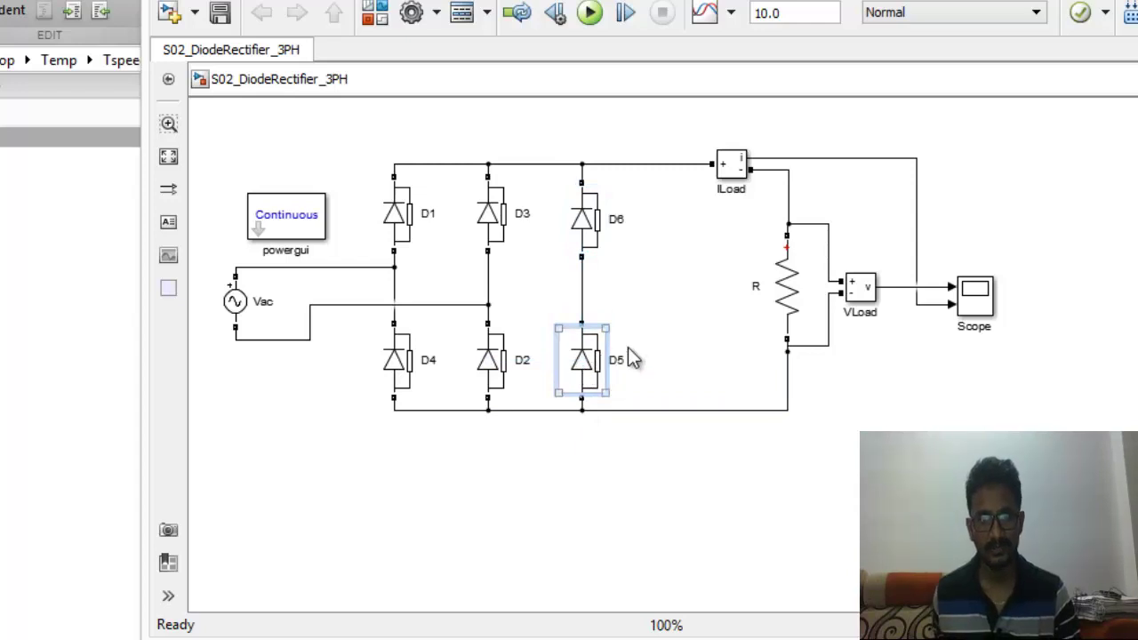
click(650, 320)
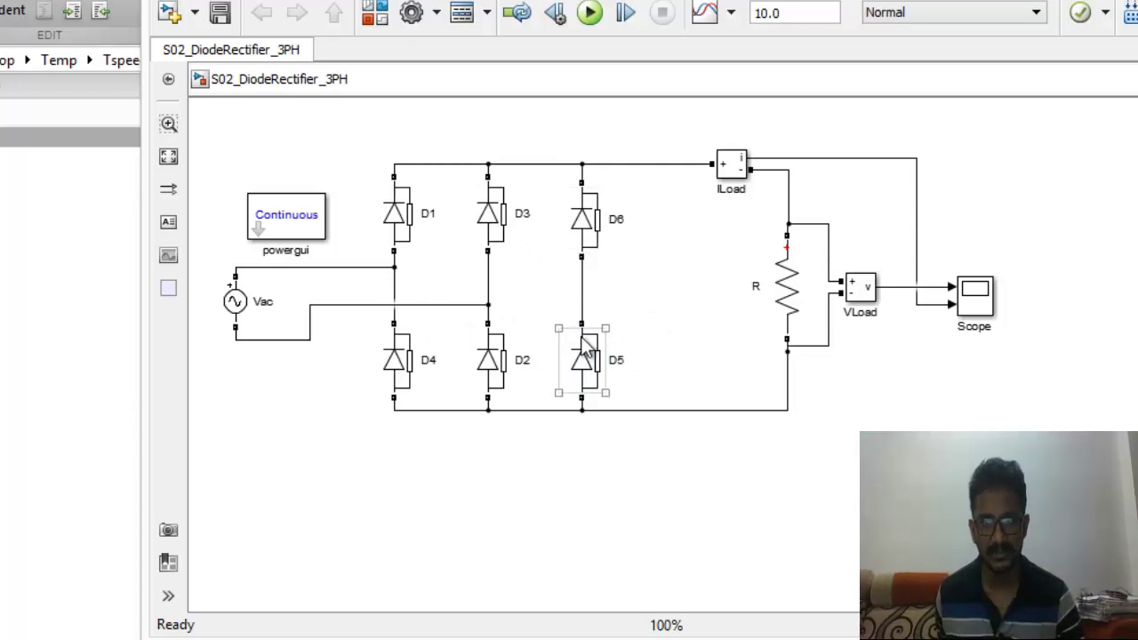
click(613, 219)
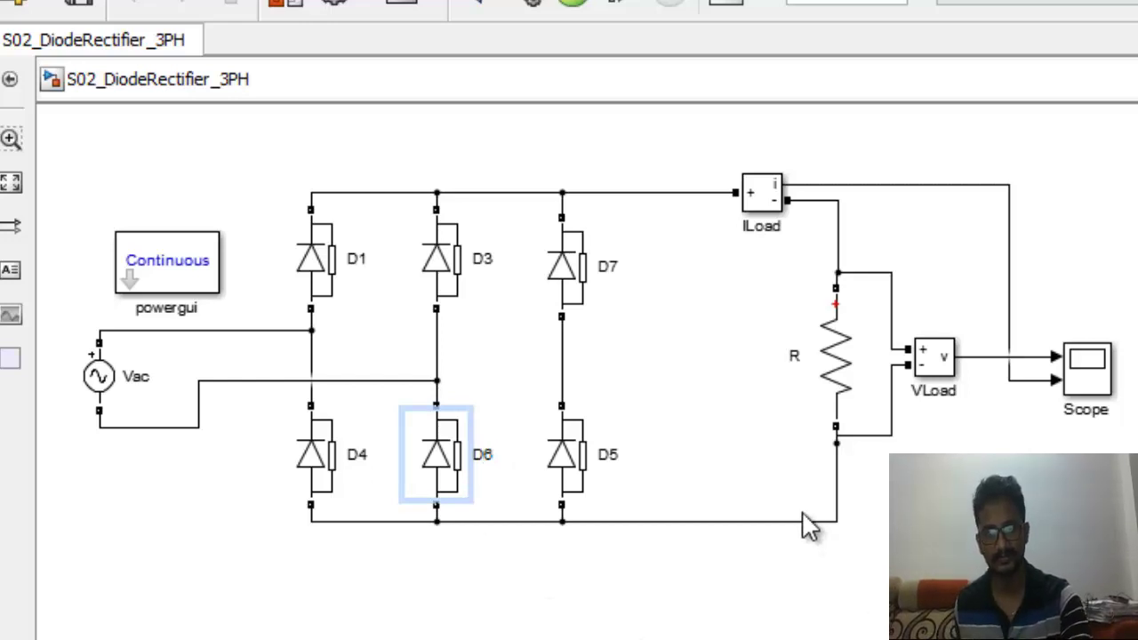
Relabel the third leg's diodes D5 on top and D2 below.
click(621, 454)
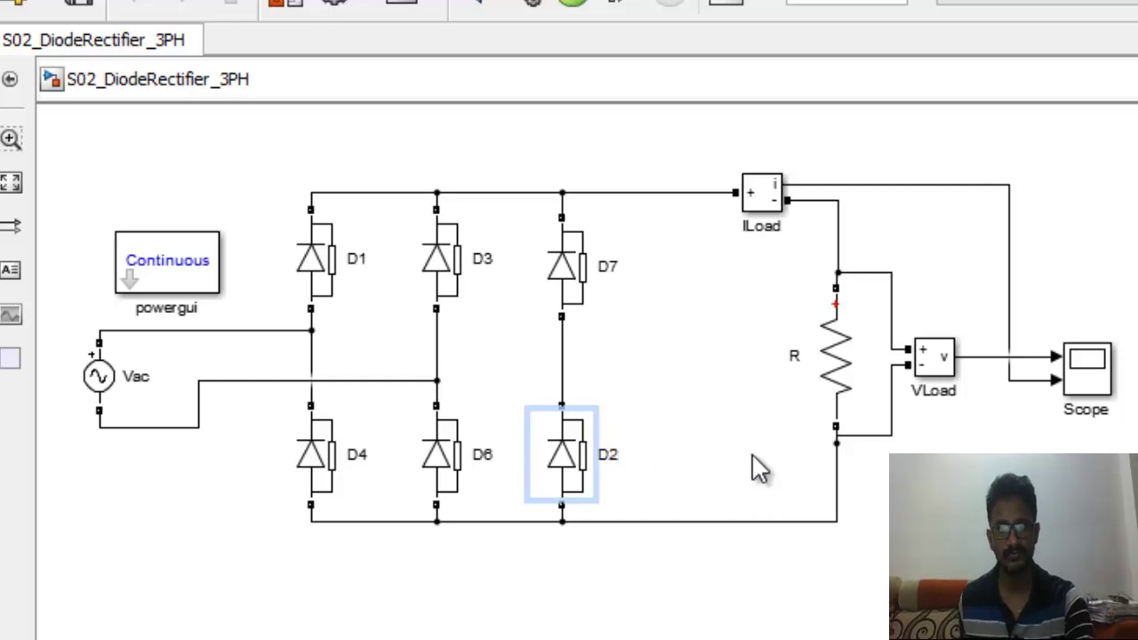
click(591, 269)
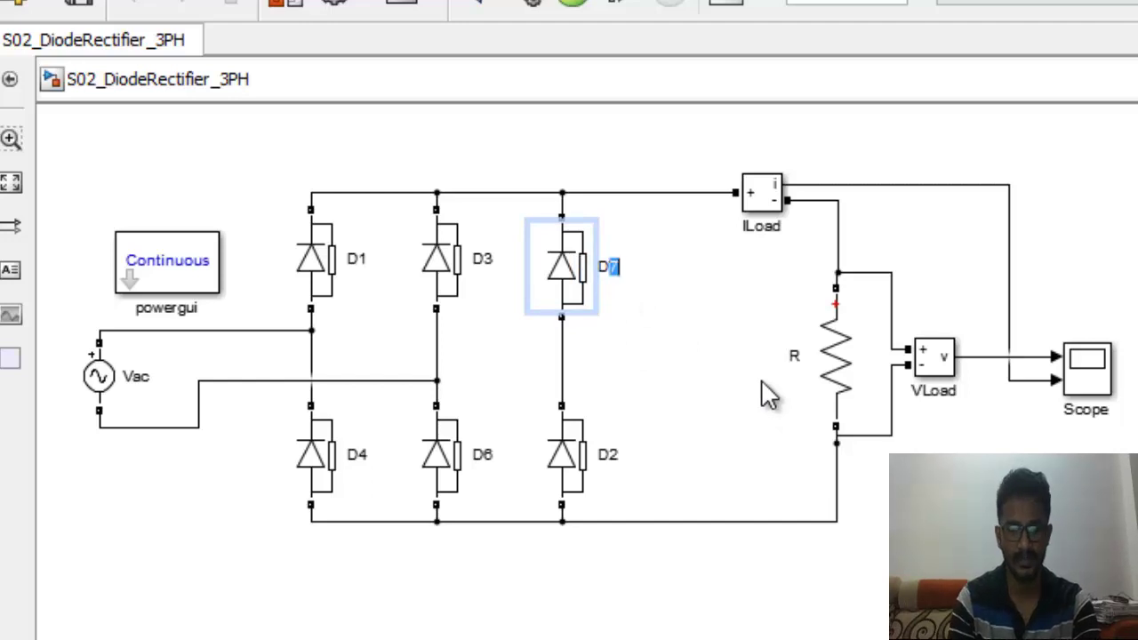
click(662, 282)
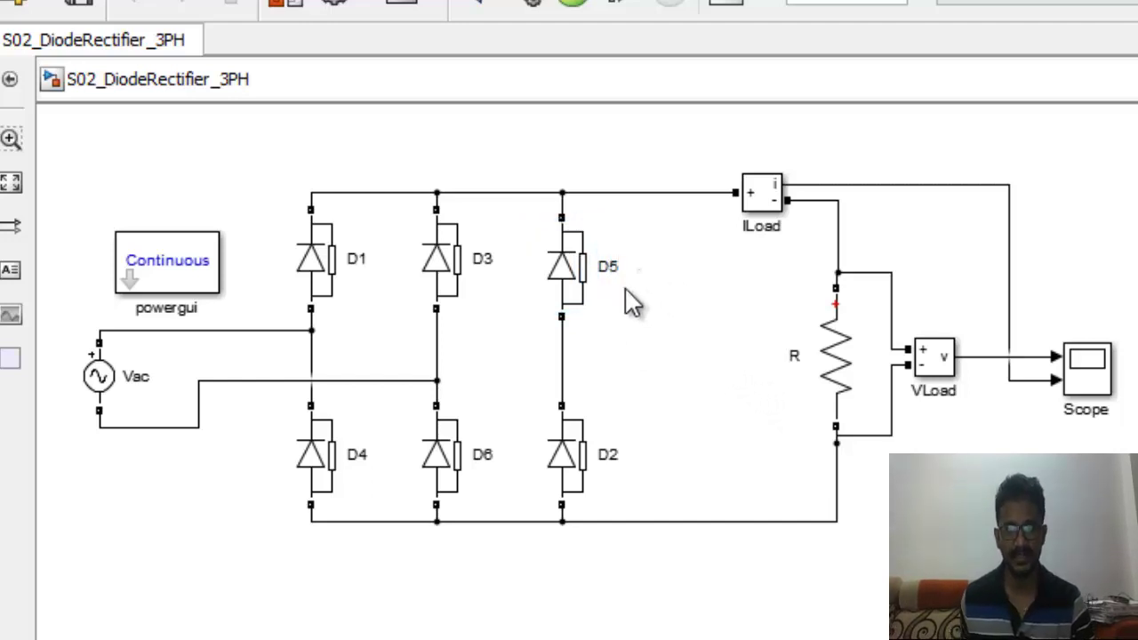
click(245, 380)
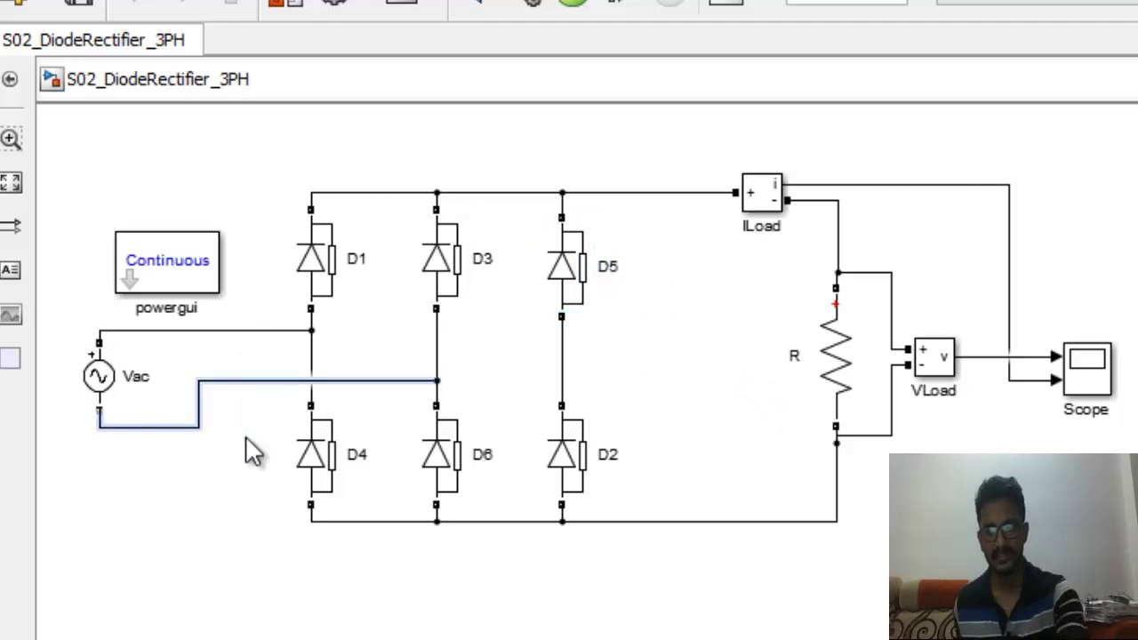
Delete Vac's return wire, move powergui up, and rotate Vac horizontally onto the D1–D4 feed.
key(Delete)
click(149, 290)
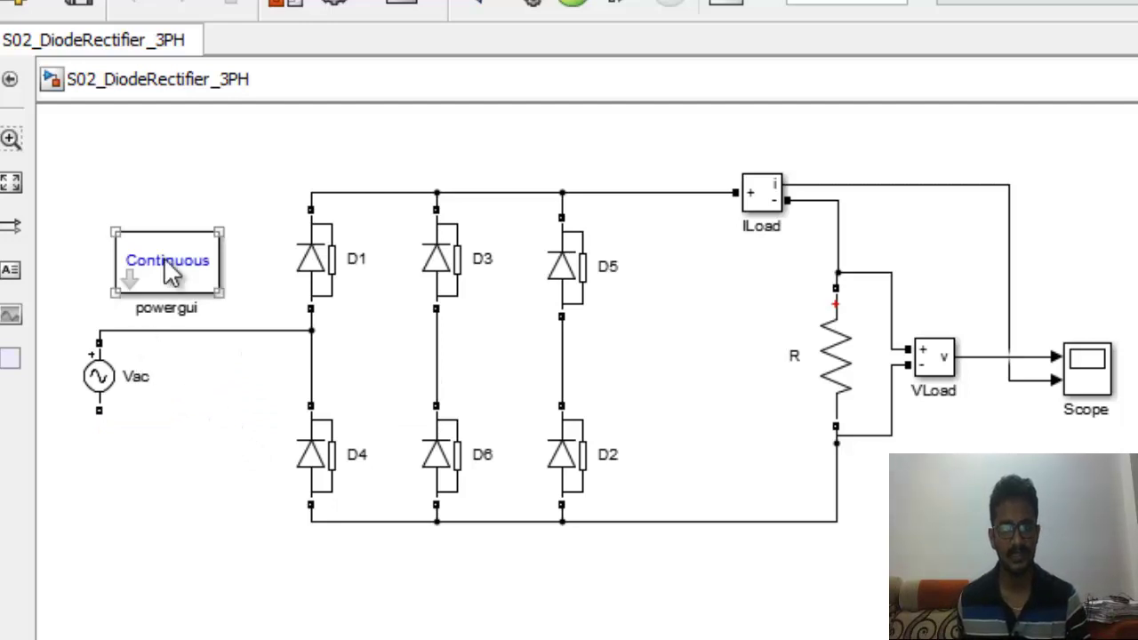
drag(169, 271, 162, 178)
click(102, 377)
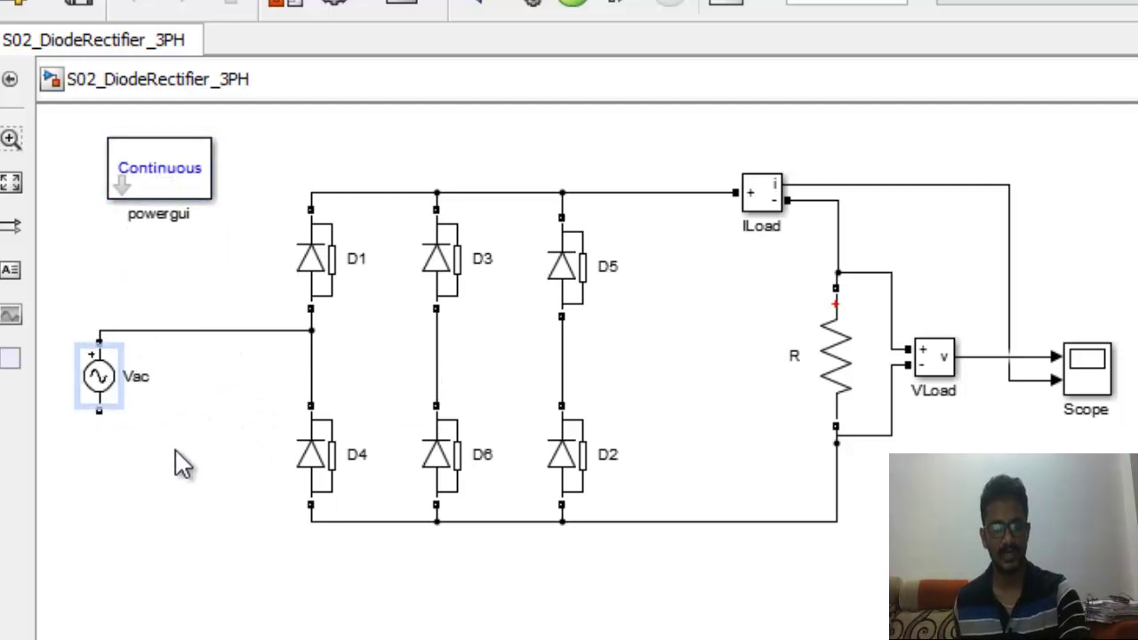
key(ctrl+r)
drag(92, 392, 190, 506)
Rename the three sources Van, Vbn and Vcn from top to bottom.
click(189, 354)
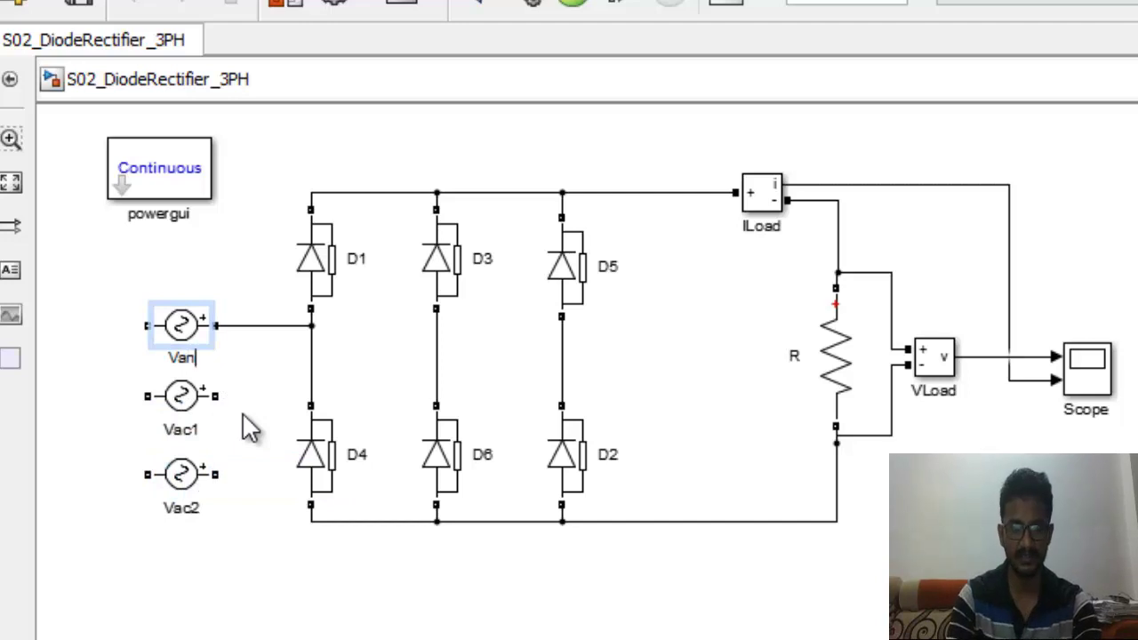
click(203, 471)
click(191, 398)
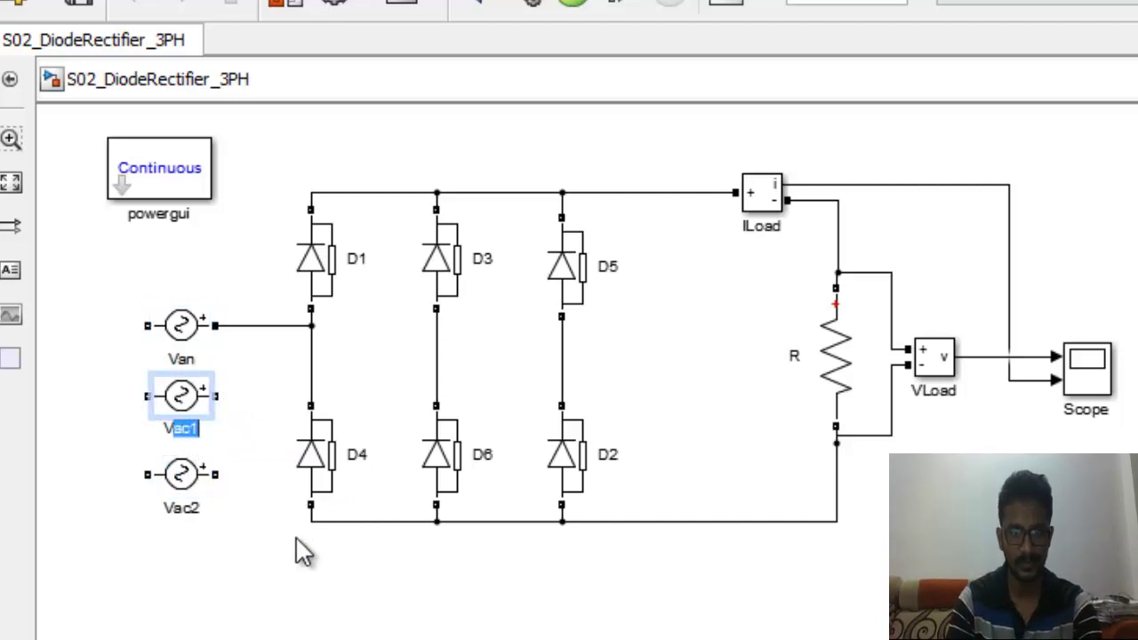
text(Vbn)
click(266, 569)
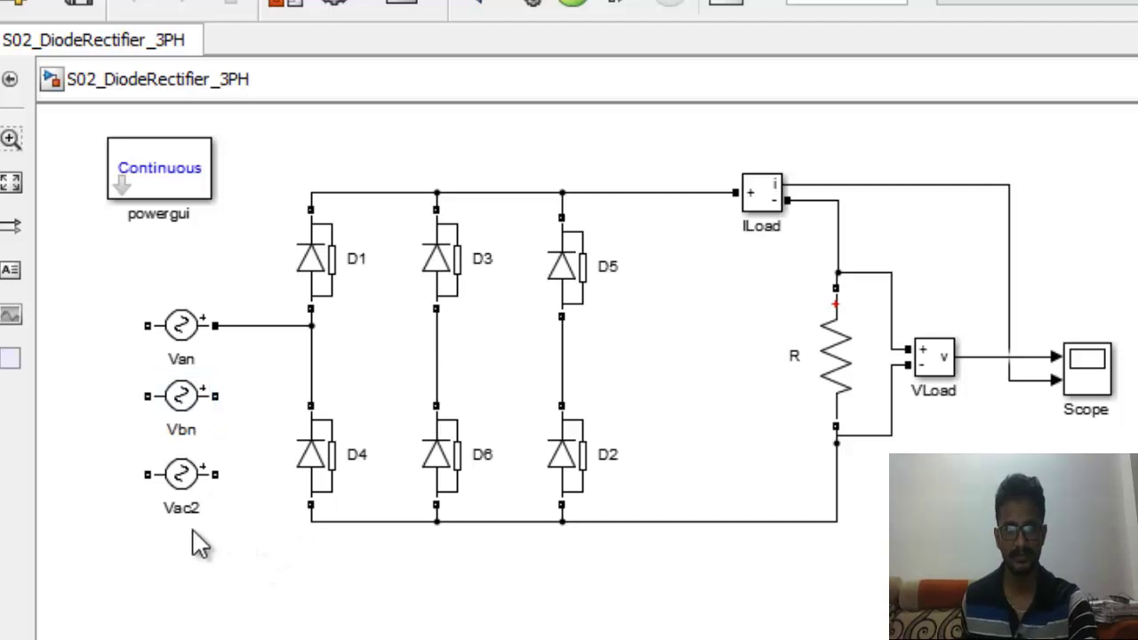
click(182, 505)
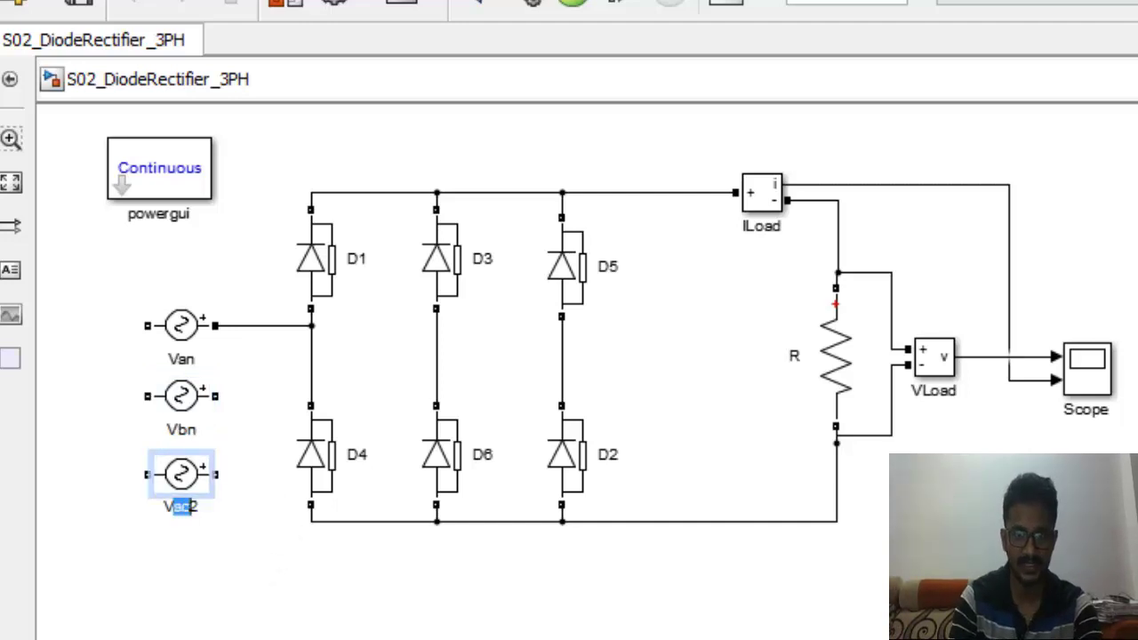
click(169, 542)
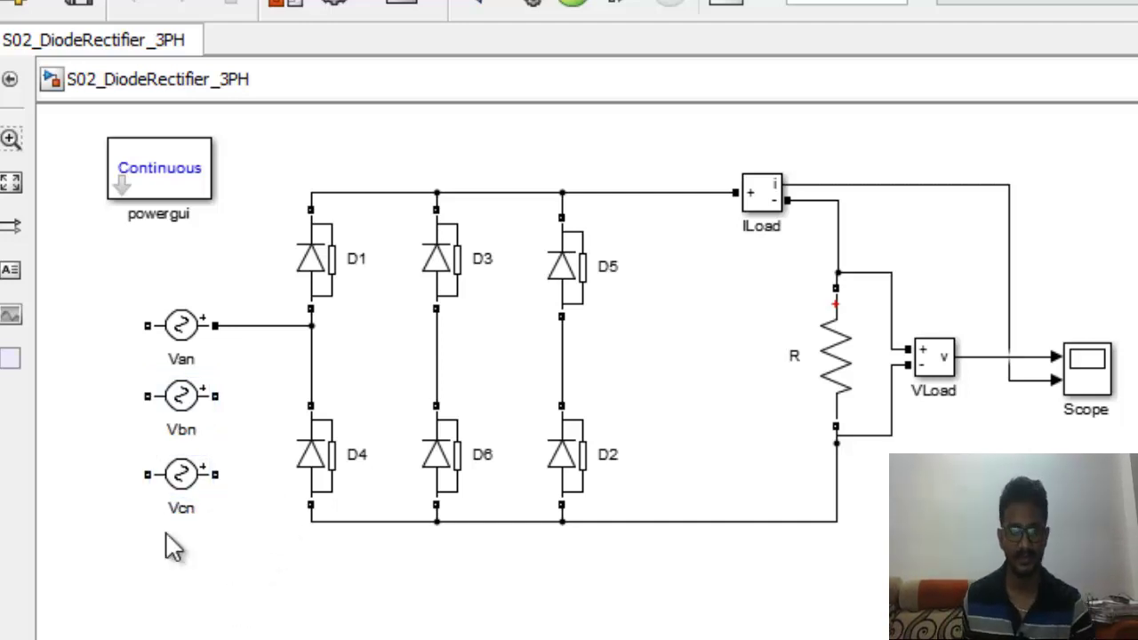
Tie the sources' left terminals in a star; wire Vbn to D3–D6 and Vcn to D5–D2.
drag(143, 330, 130, 397)
mouse_move(130, 401)
mouse_down()
mouse_move(121, 418)
mouse_move(146, 474)
mouse_up()
click(203, 394)
drag(232, 385, 437, 365)
drag(376, 395, 369, 353)
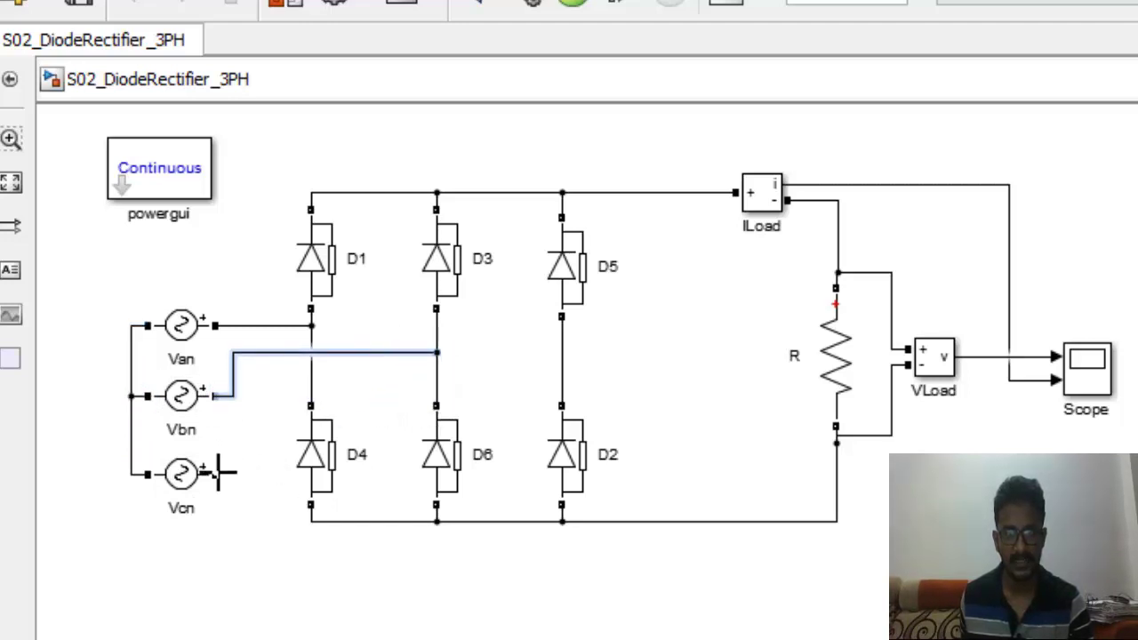
drag(222, 473, 561, 373)
drag(400, 405, 376, 382)
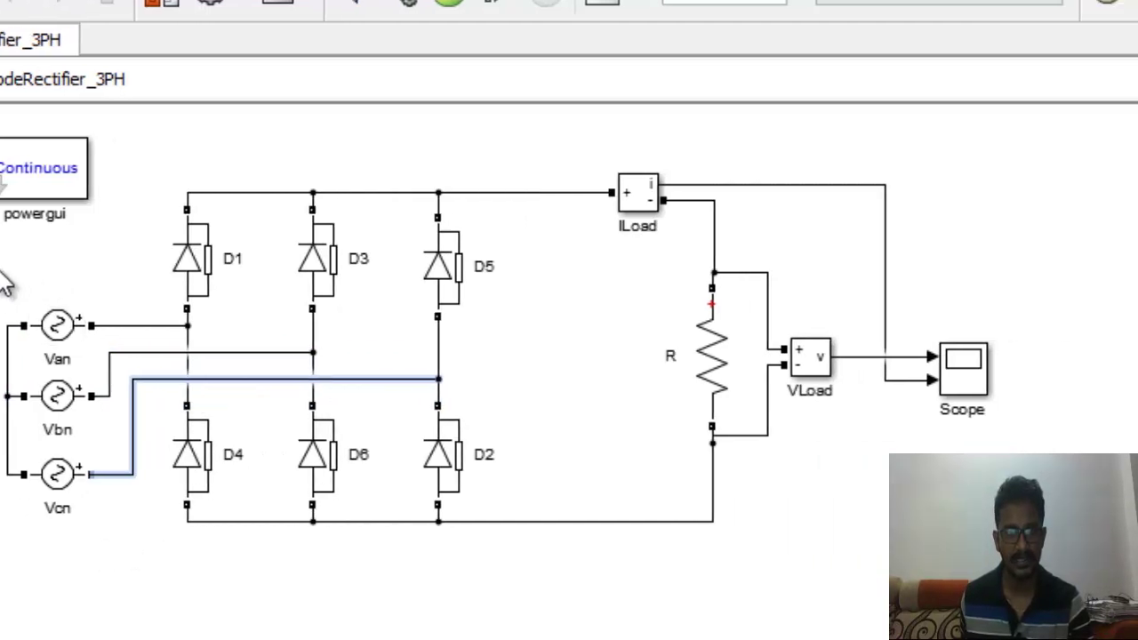
Line up Van, Vbn and Vcn in a vertical column and reroute the common neutral wire.
drag(3, 289, 83, 522)
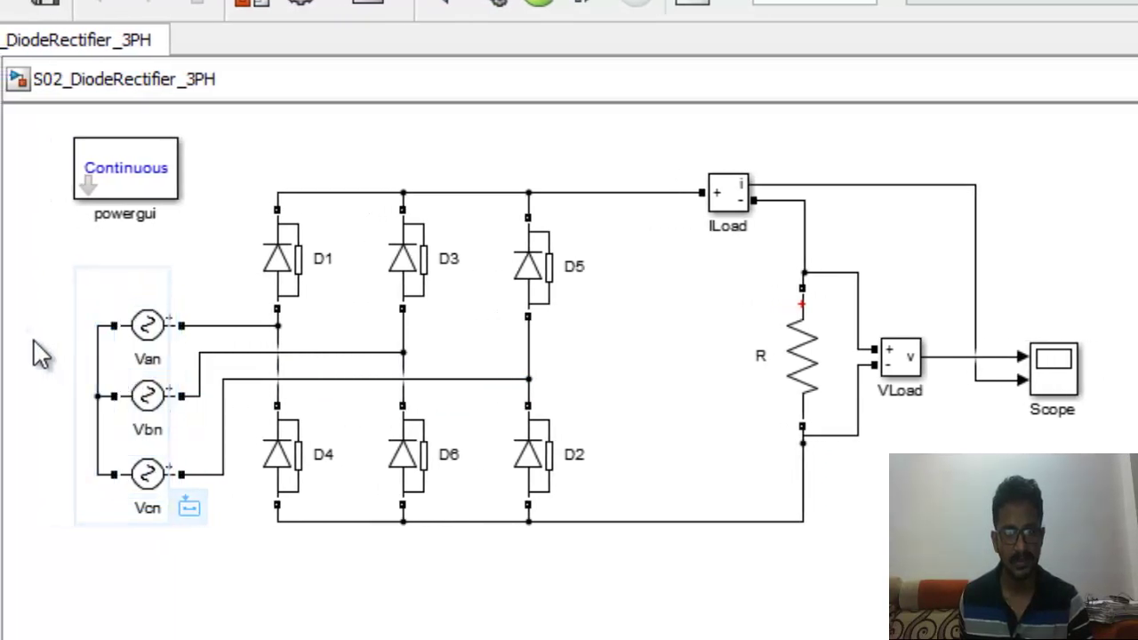
drag(145, 327, 76, 304)
drag(129, 413, 59, 390)
click(150, 478)
drag(149, 477, 82, 428)
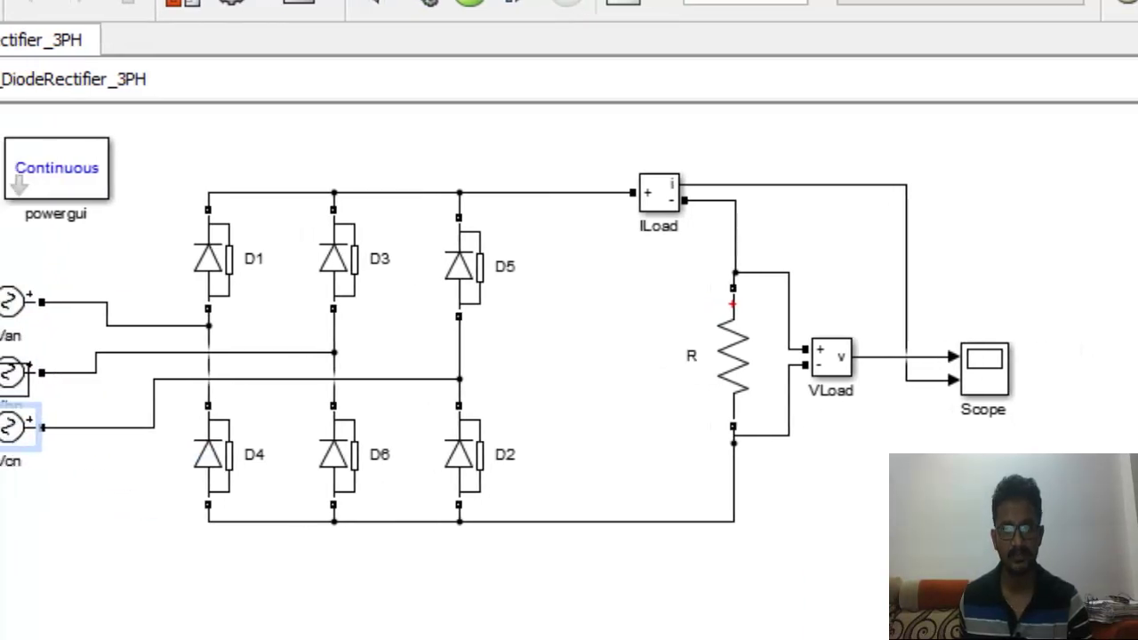
drag(1120, 578, 3, 142)
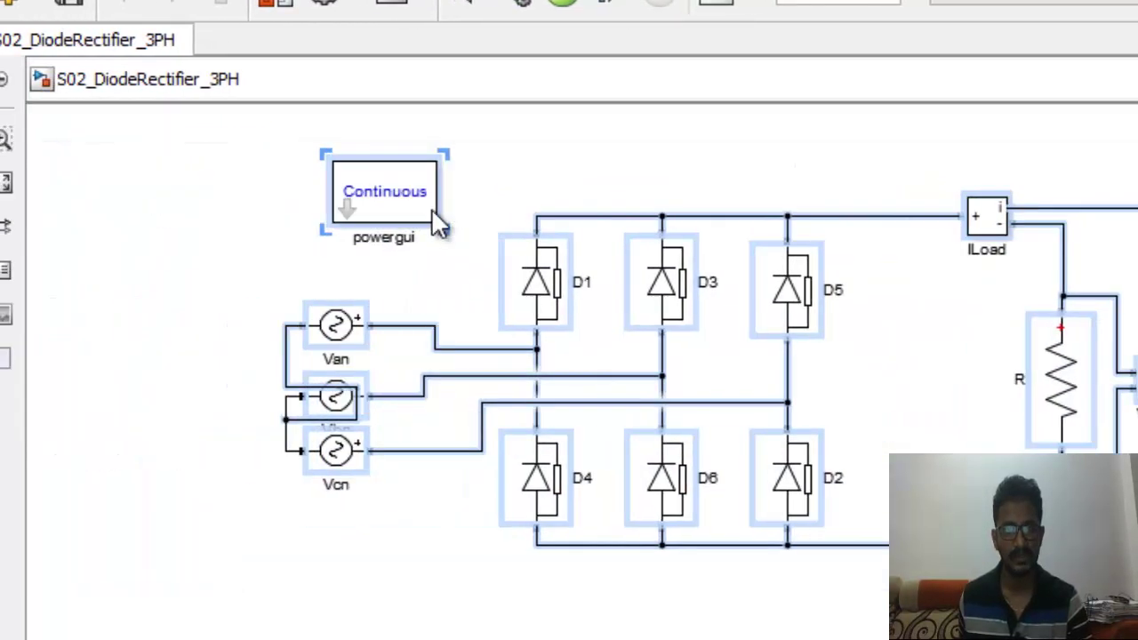
click(416, 570)
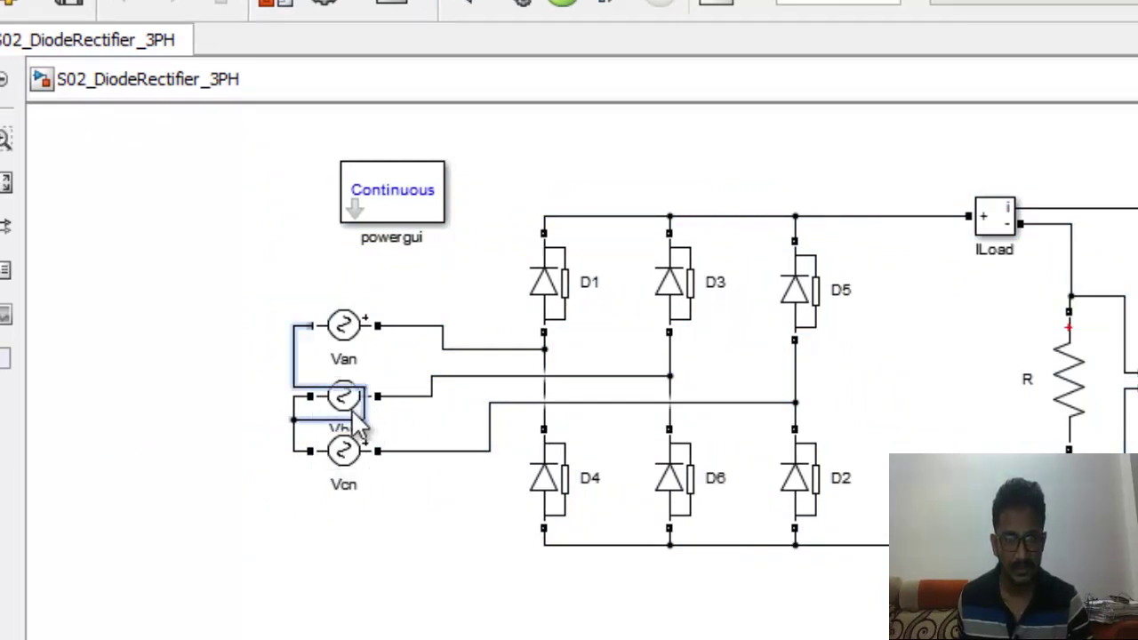
drag(353, 425, 302, 397)
click(343, 564)
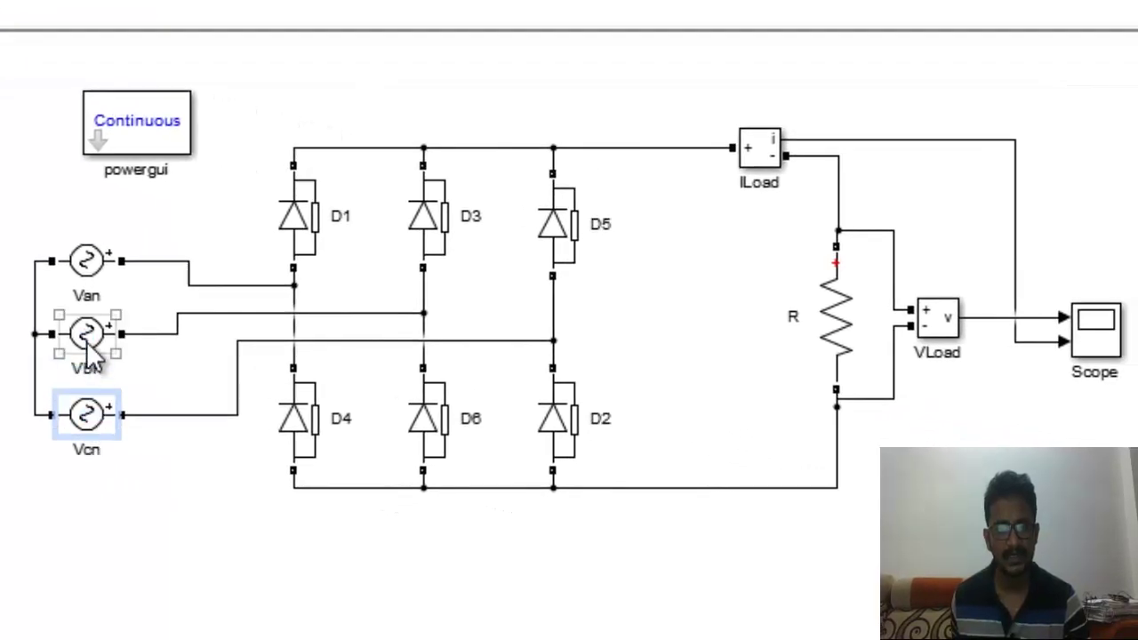
Set Van's peak amplitude to 230 V.
double_click(86, 333)
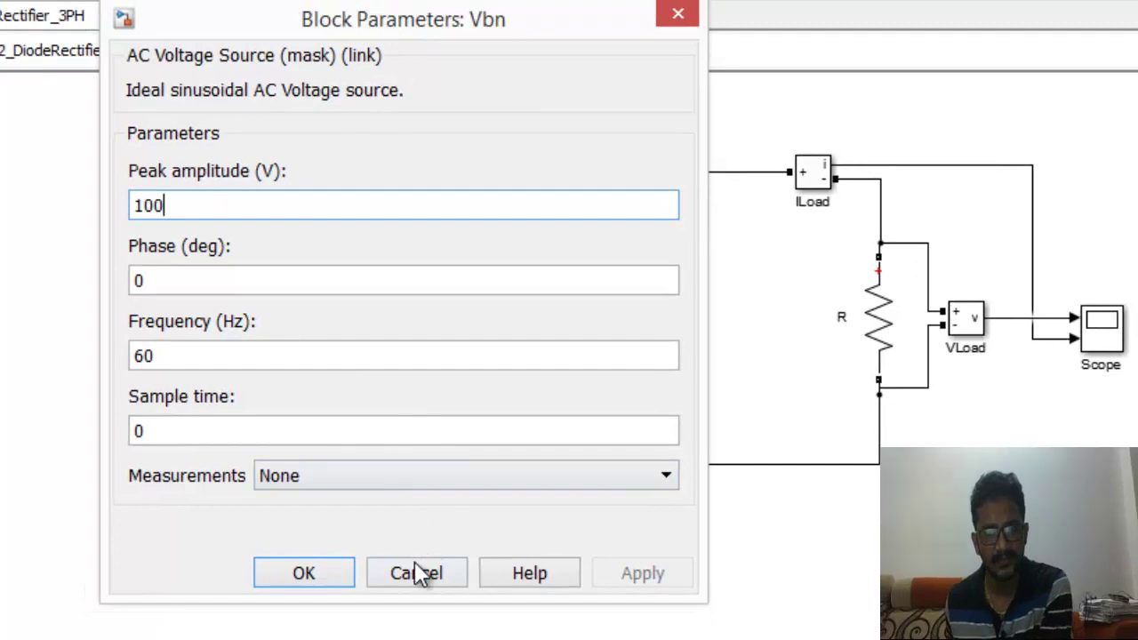
click(414, 571)
double_click(234, 264)
text(230)
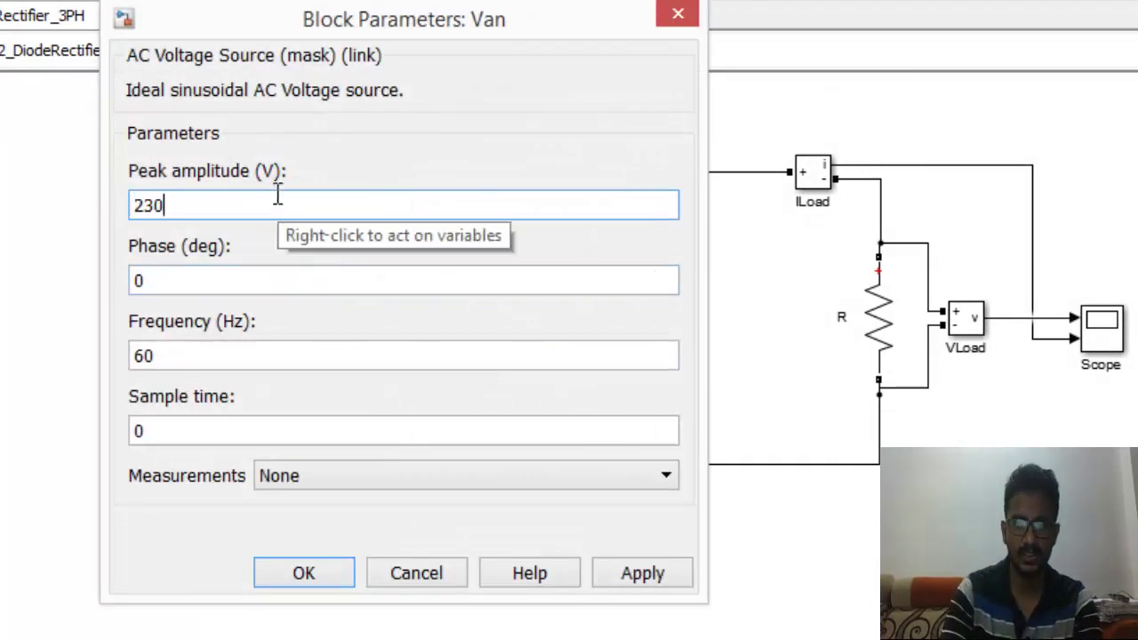
key(Tab)
key(Tab)
key(Return)
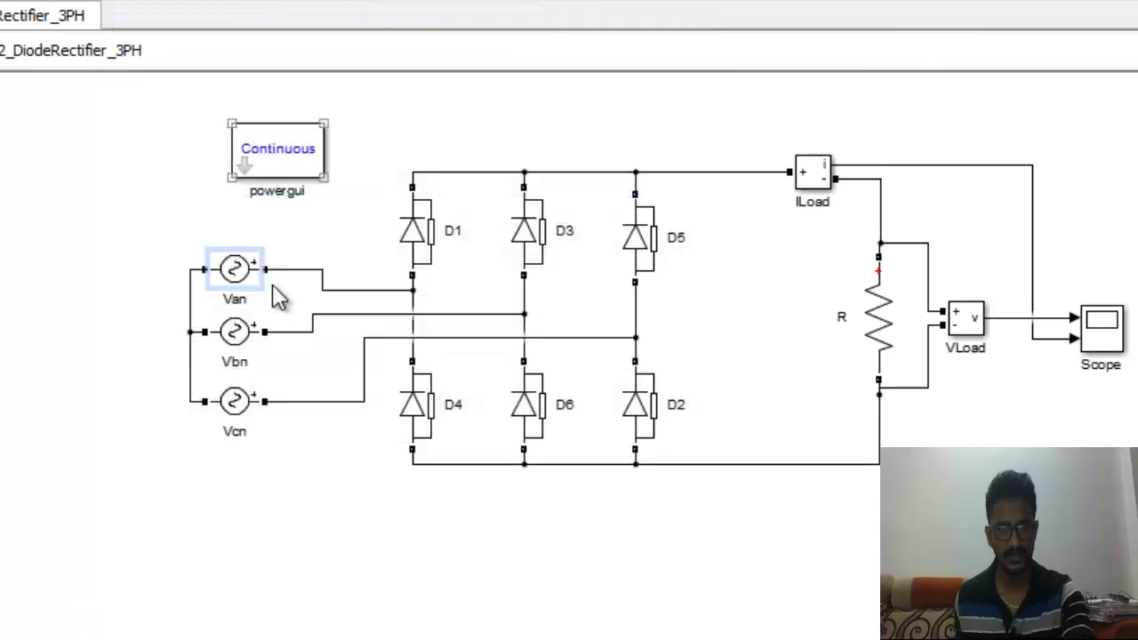
Give Vbn a 230 V peak amplitude, a negative phase offset and 50 Hz frequency.
click(228, 327)
double_click(233, 332)
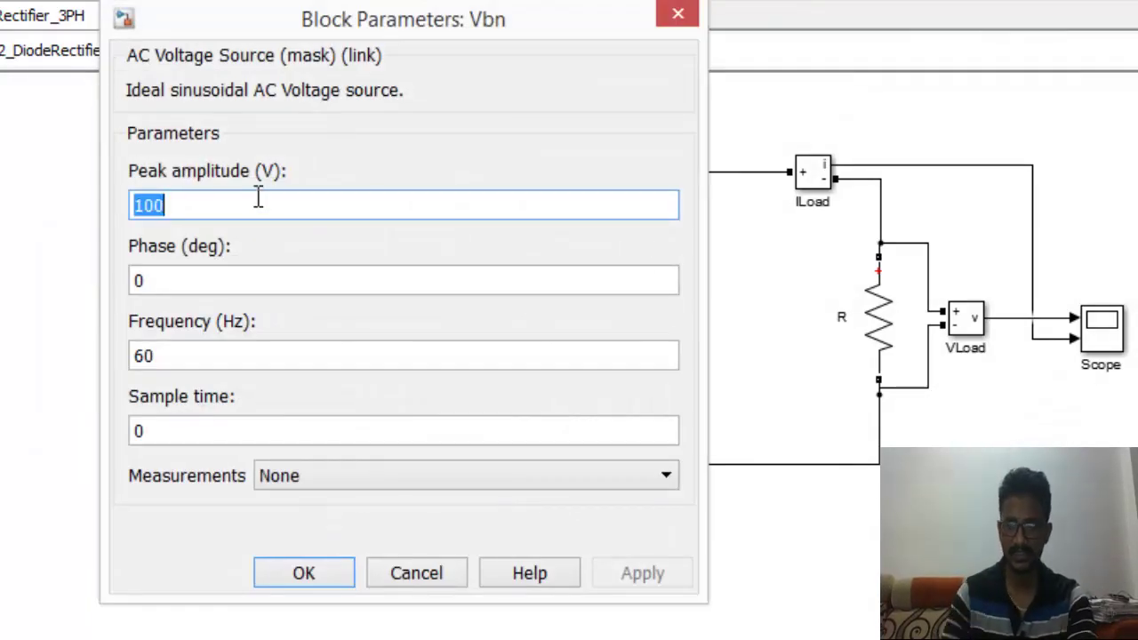
text(230)
key(Tab)
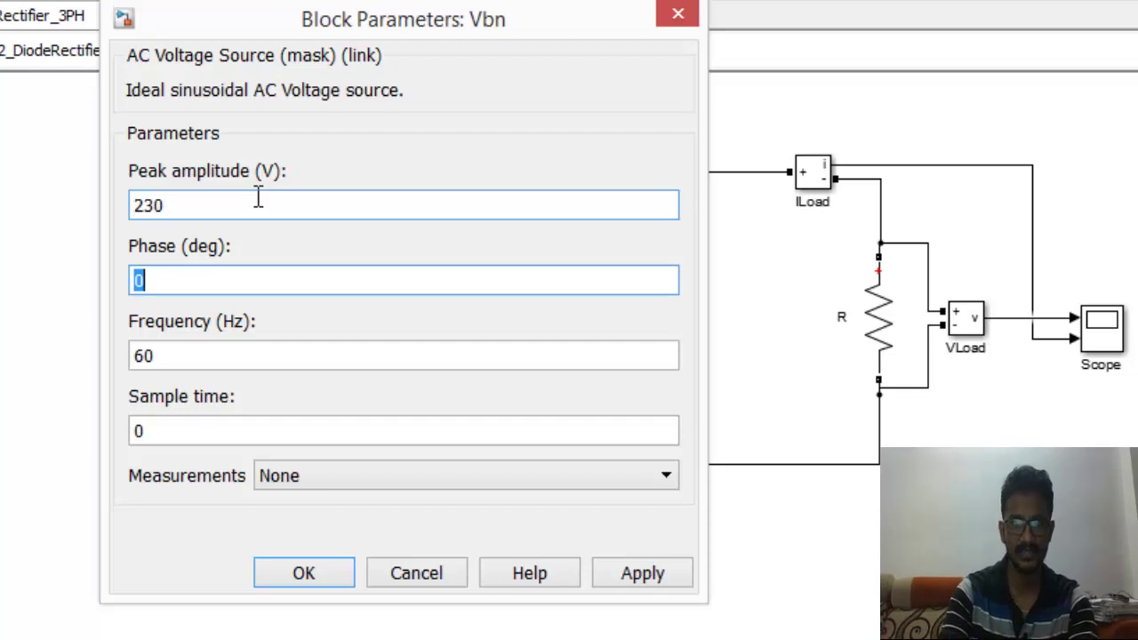
text(-12)
key(Tab)
text(50)
key(Return)
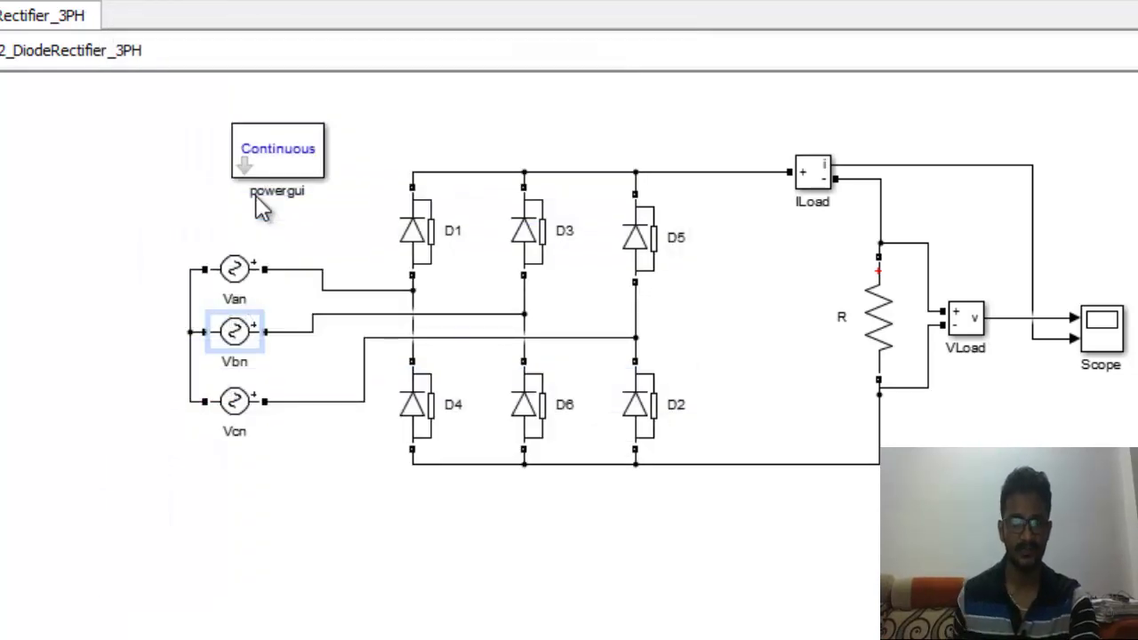
Give Vcn a 230 V peak amplitude, 120° phase and 50 Hz frequency.
double_click(235, 401)
double_click(279, 206)
text(230)
key(Tab)
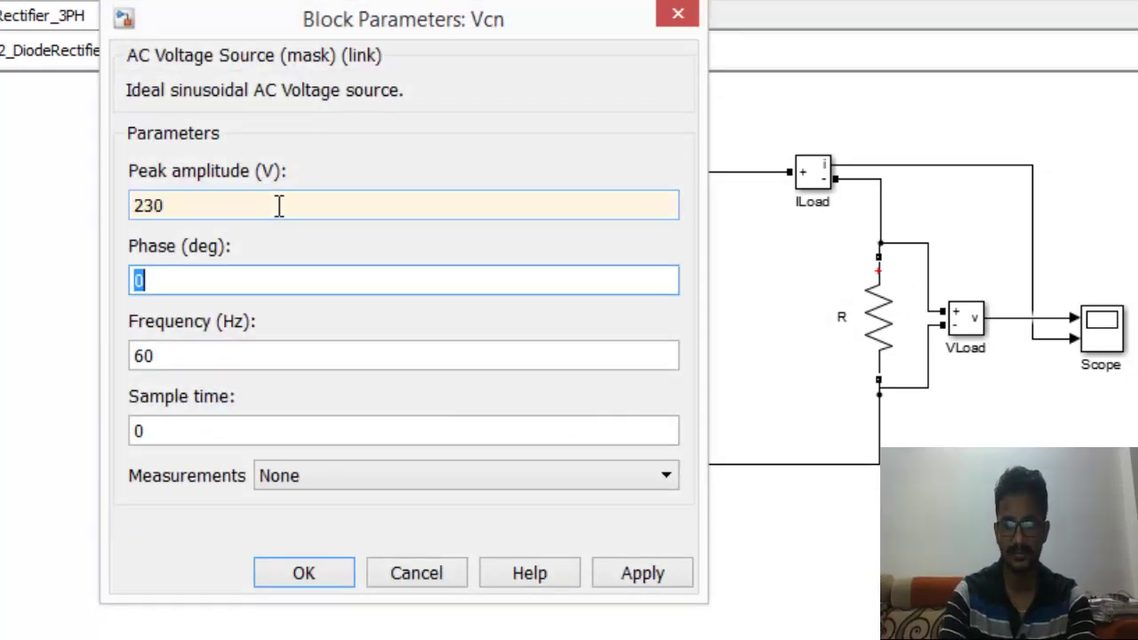
text(-)
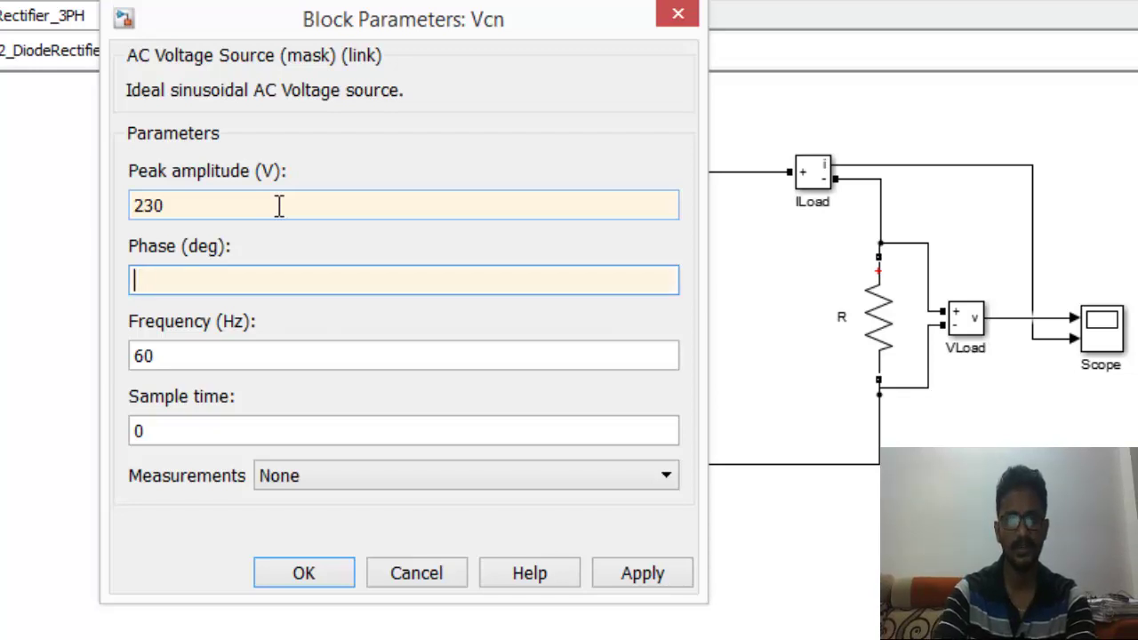
text(20)
key(Tab)
text(50)
key(Return)
click(662, 452)
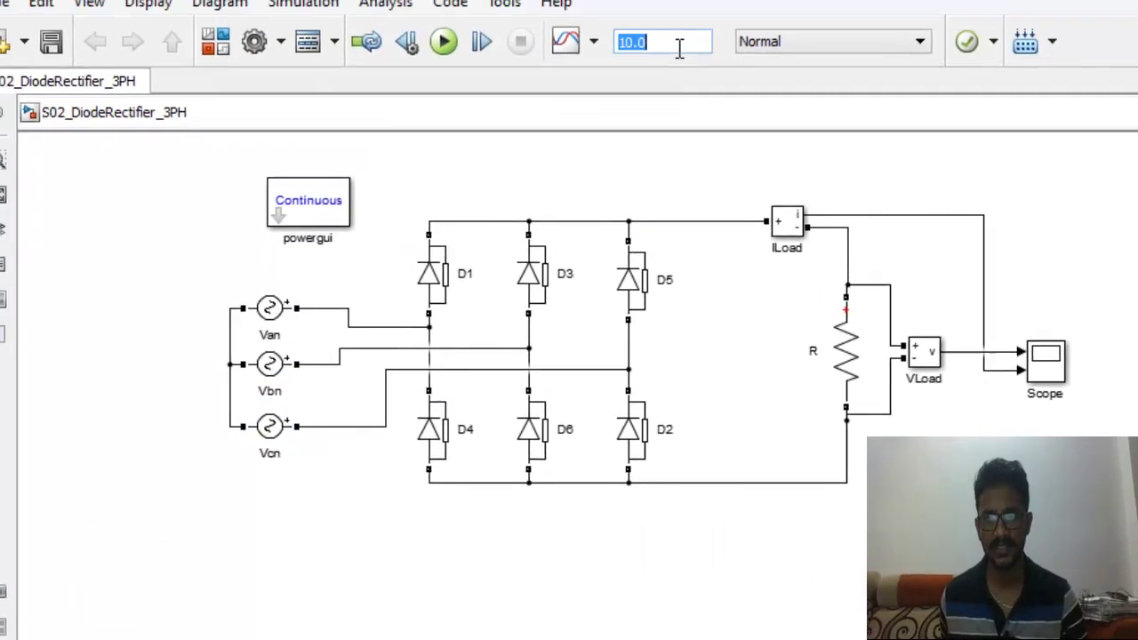
Set the stop time to 0.08 s and run the simulation.
text(0.)
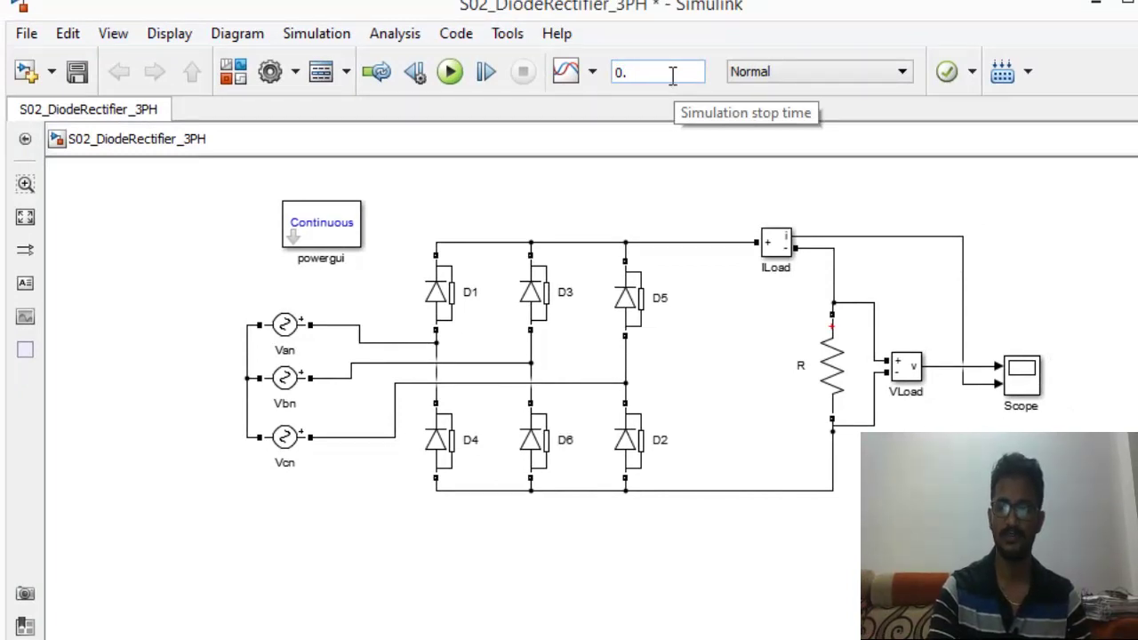
text(08)
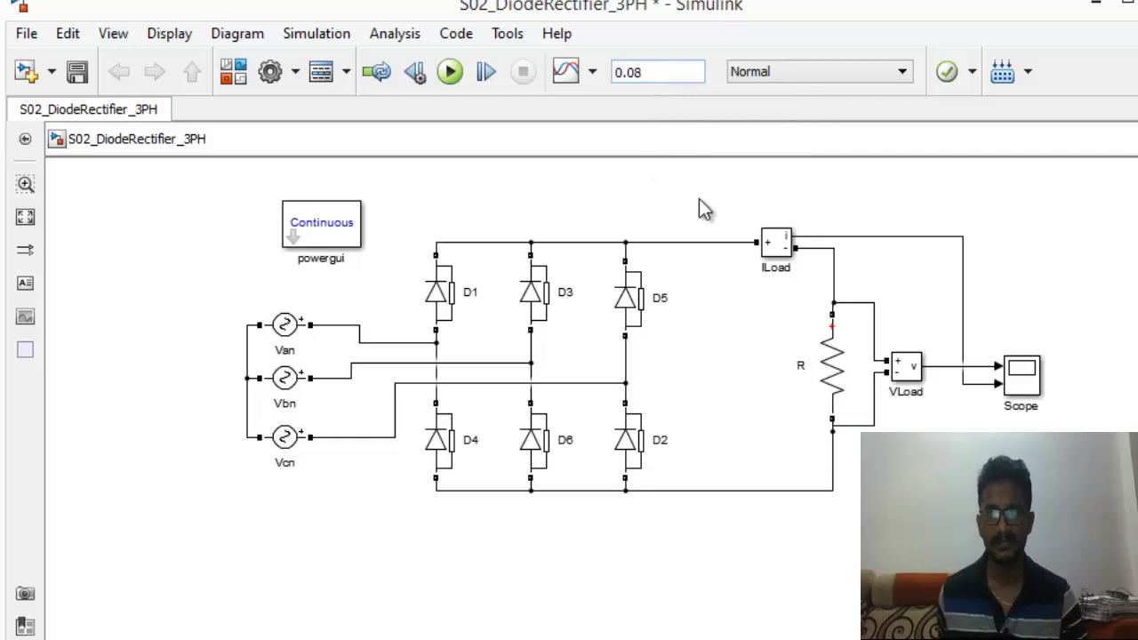
click(449, 73)
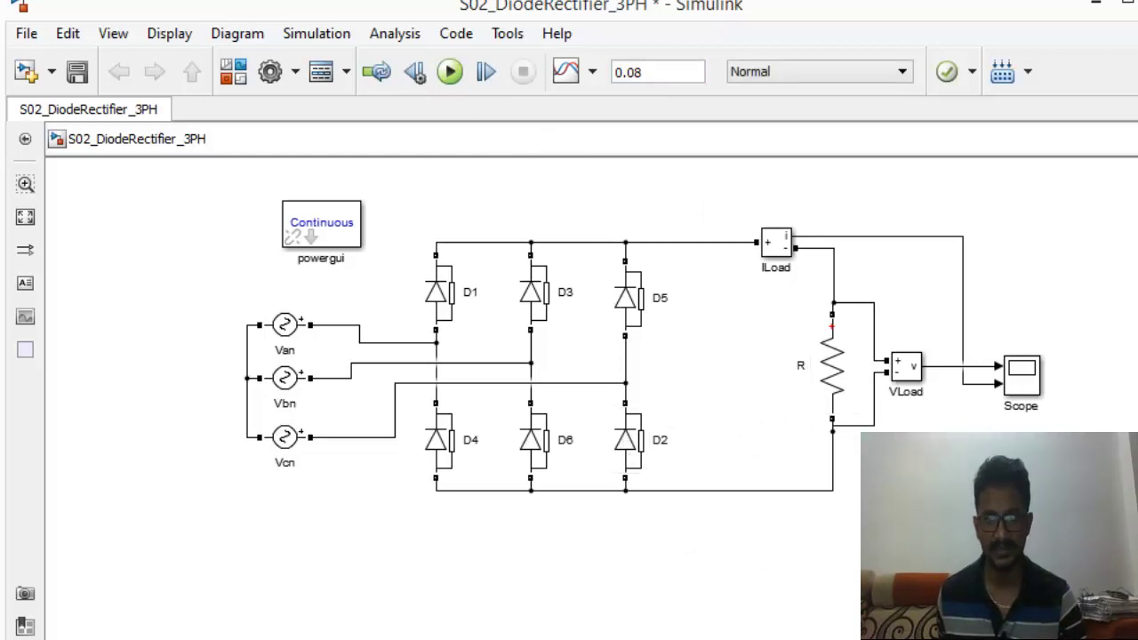
Open the Scope full screen and autoscale both plots to the waveforms.
double_click(1020, 374)
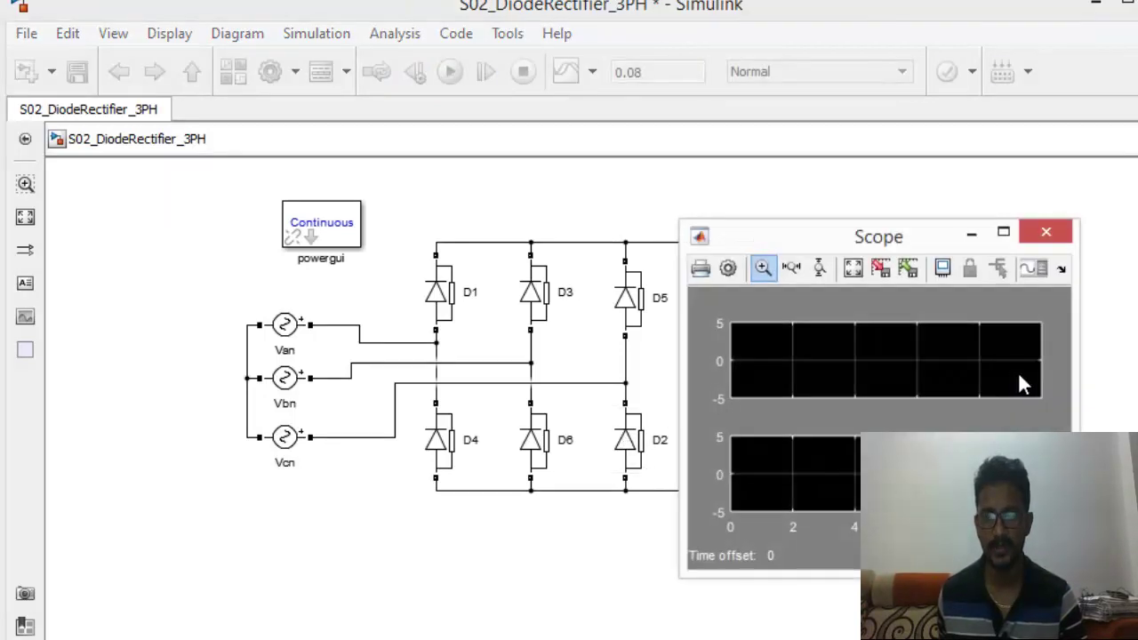
drag(851, 233, 249, 119)
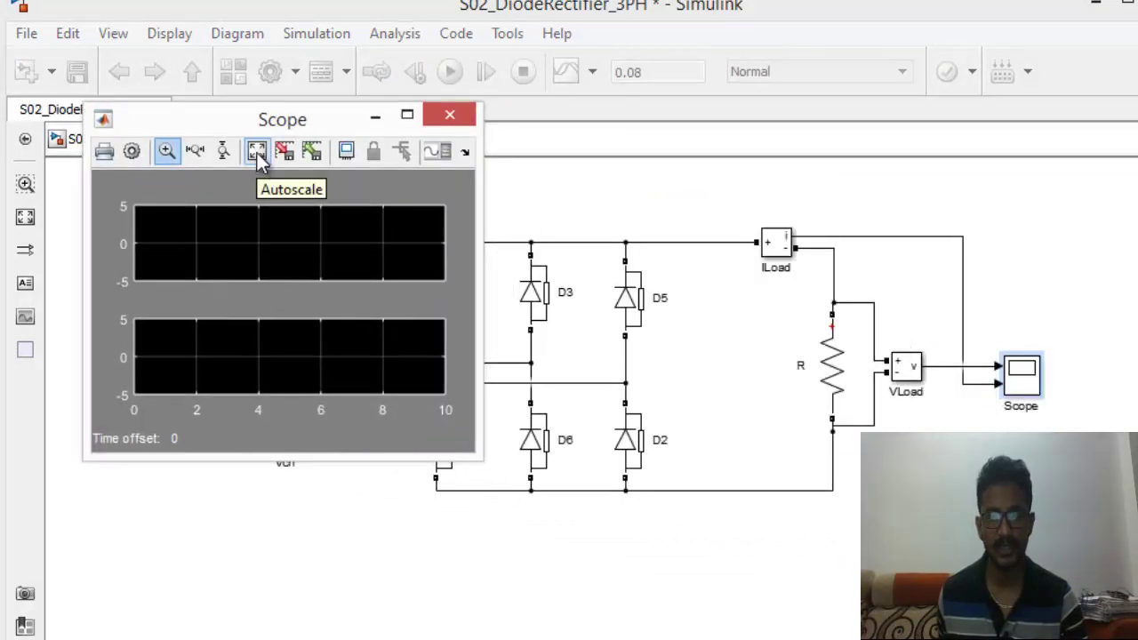
click(257, 153)
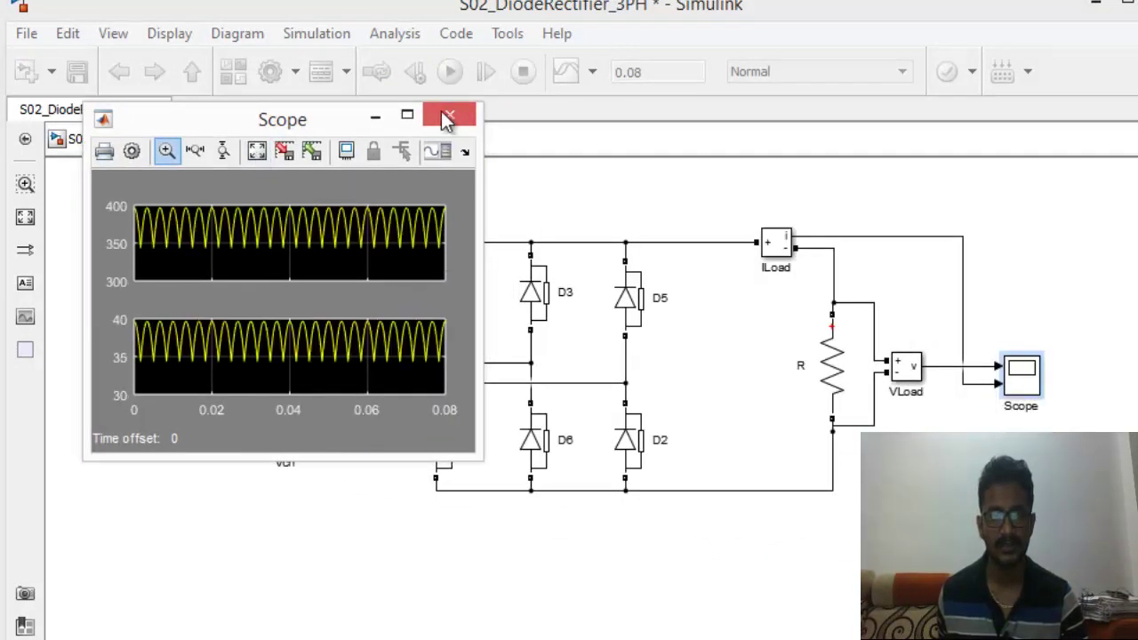
click(408, 114)
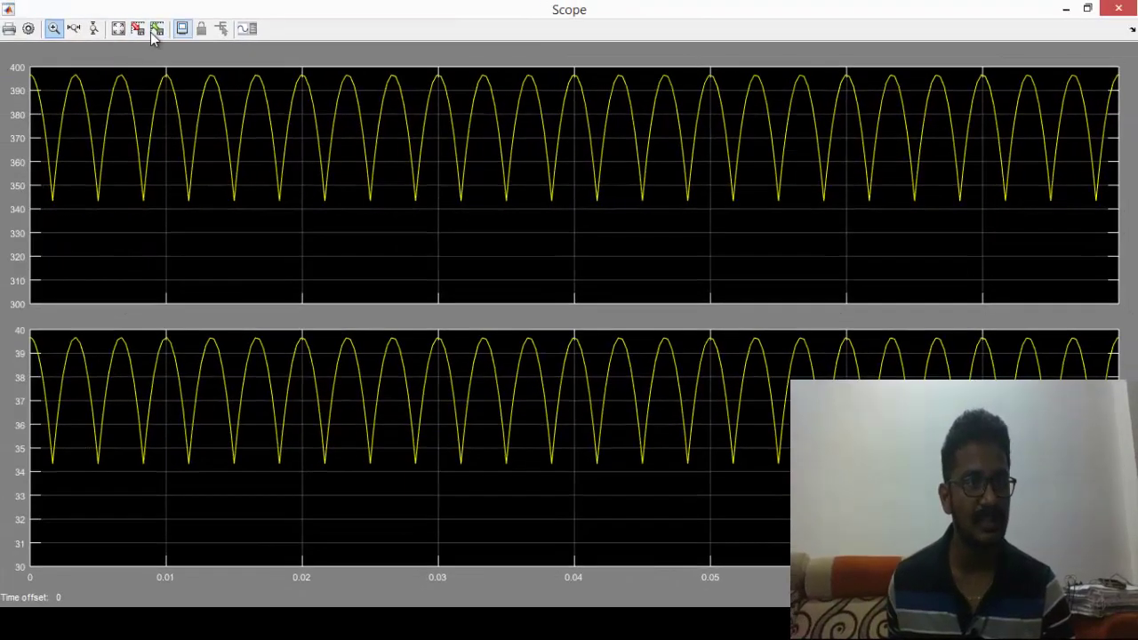
click(119, 30)
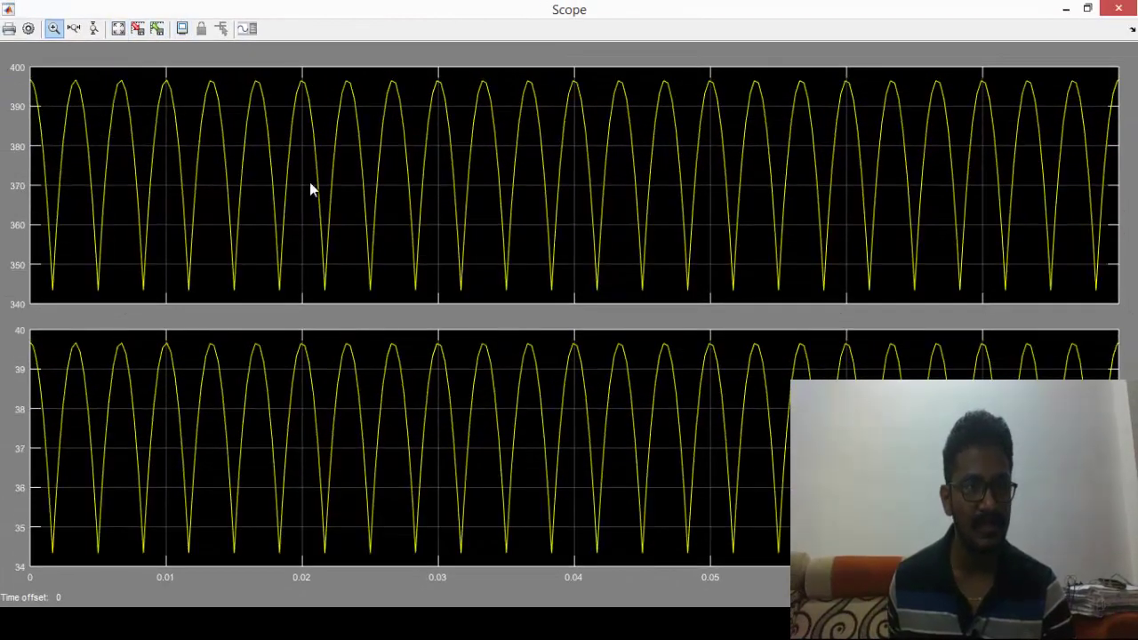
Set the upper plot's vertical range to 0–400.
right_click(153, 180)
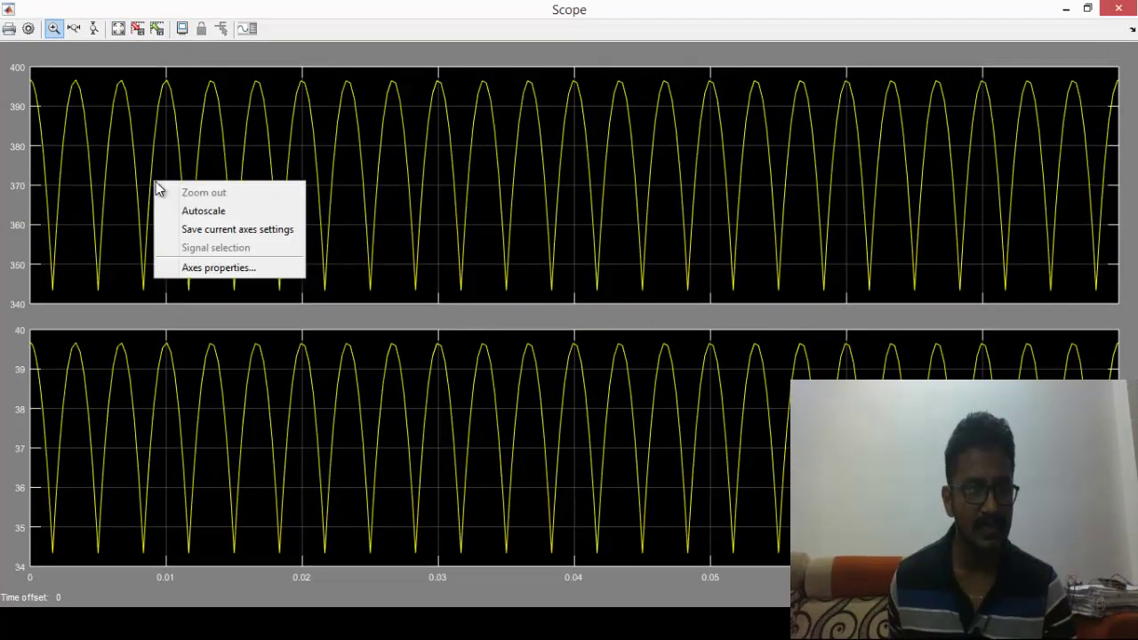
click(198, 269)
drag(137, 238, 308, 191)
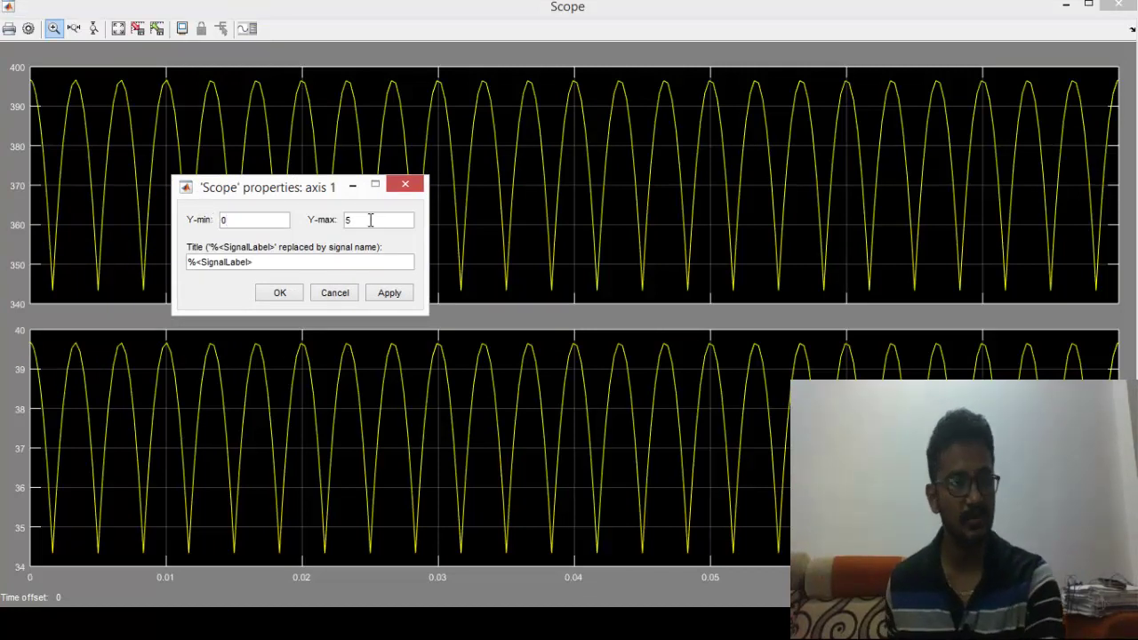
drag(371, 220, 323, 216)
text(400)
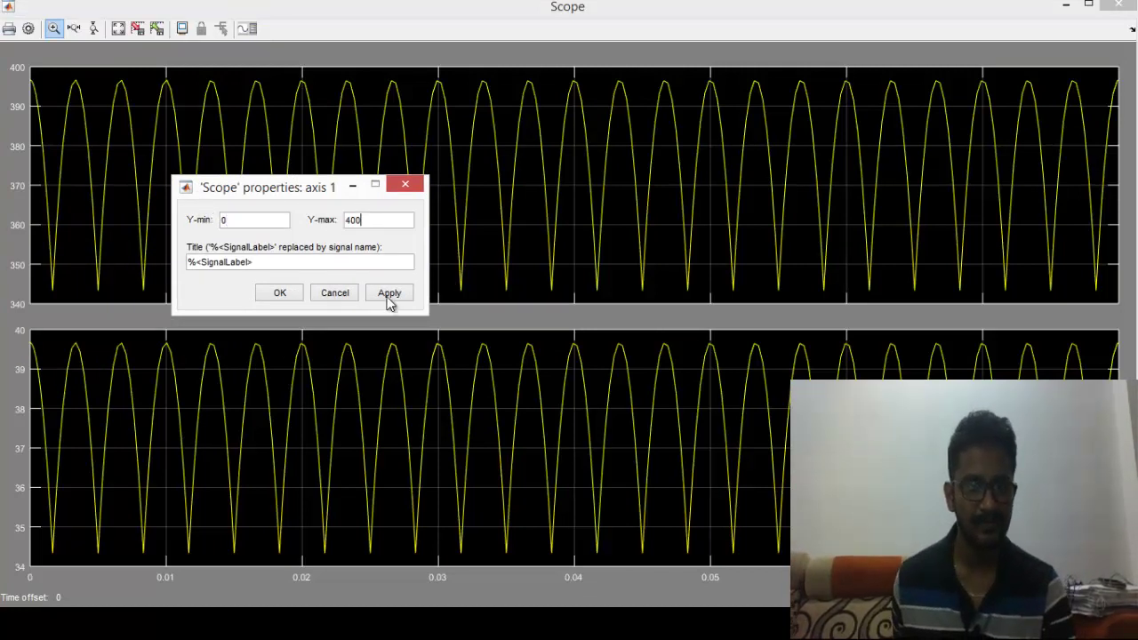
click(373, 293)
click(279, 296)
Set the lower plot's vertical range to 0–40.
right_click(375, 414)
click(412, 503)
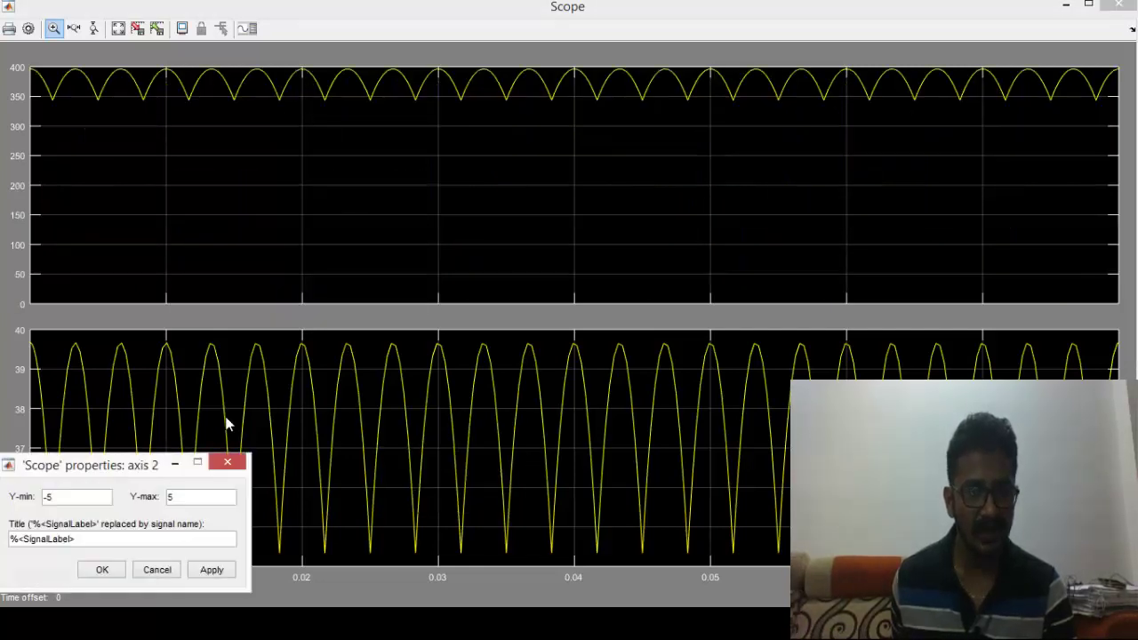
drag(156, 469, 482, 294)
drag(415, 326, 349, 325)
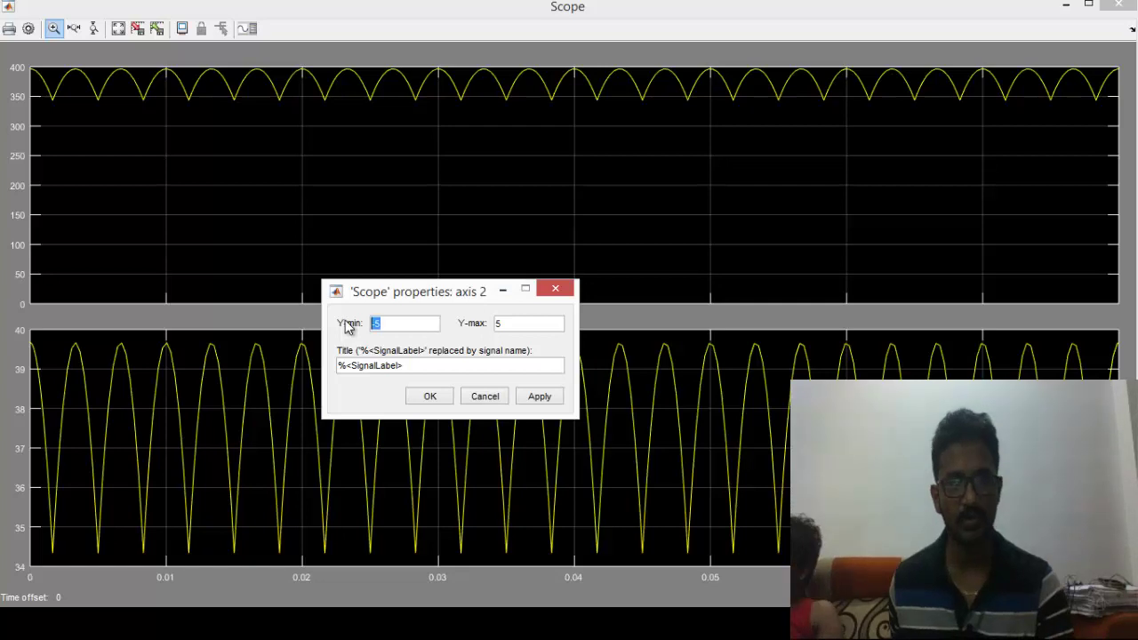
text(0)
drag(498, 325, 447, 316)
text(40)
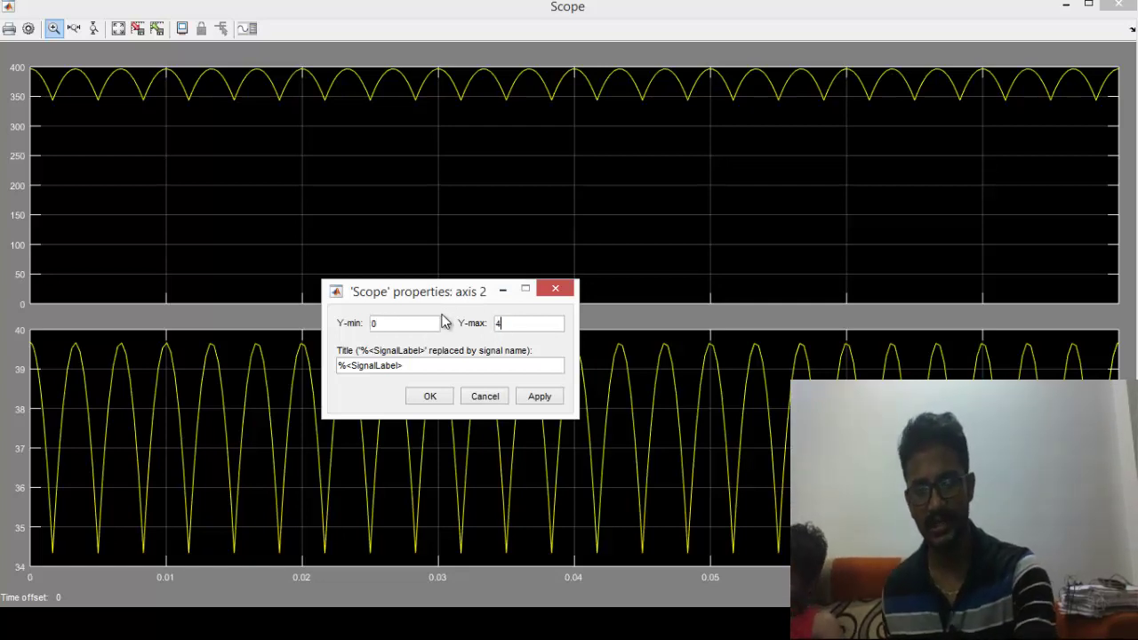
click(539, 397)
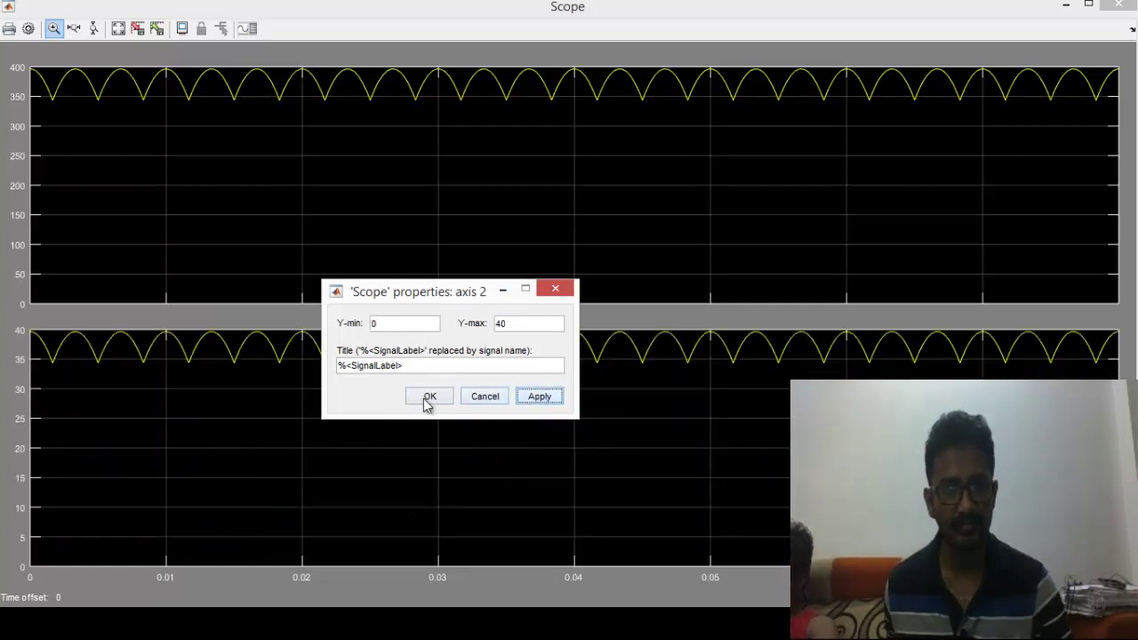
click(429, 398)
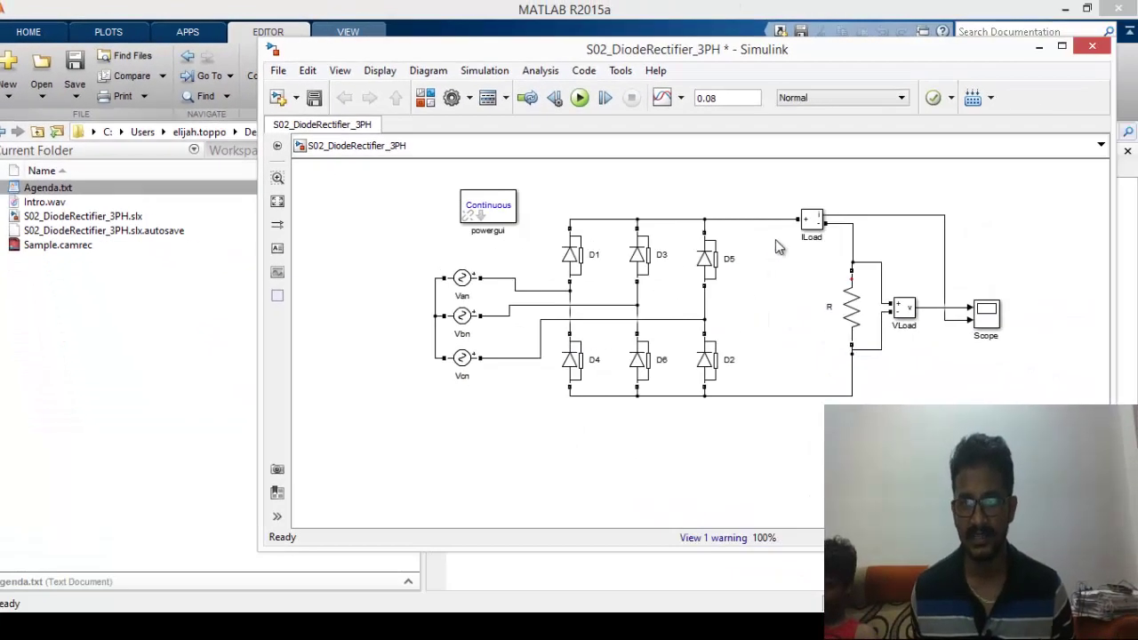
Change load block R's branch type to a pure inductor L.
double_click(855, 309)
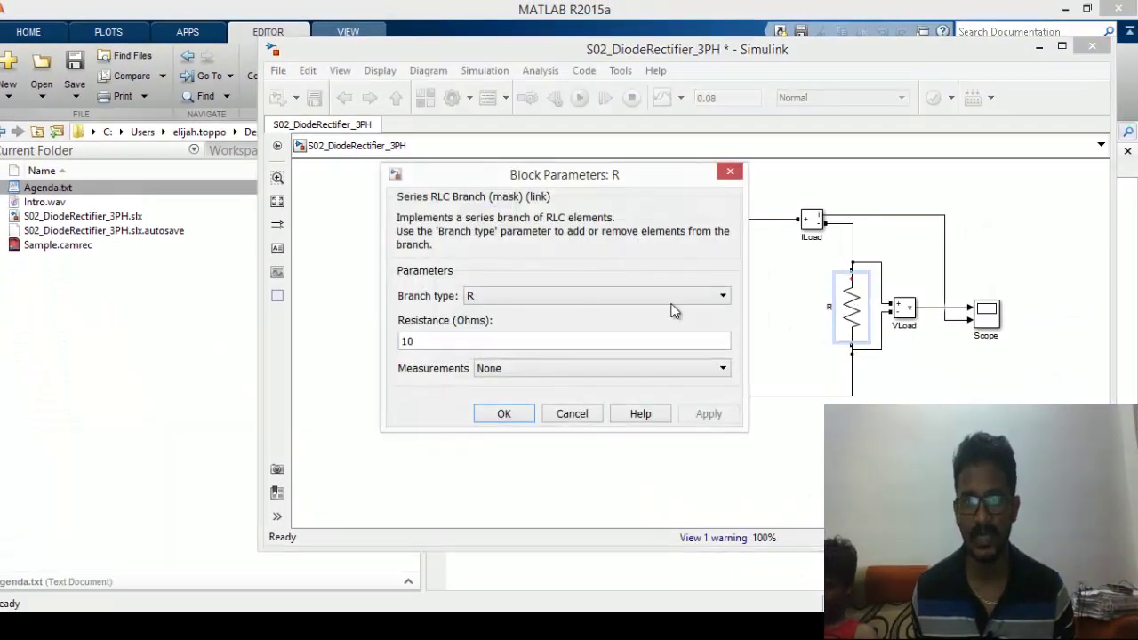
click(528, 304)
click(515, 338)
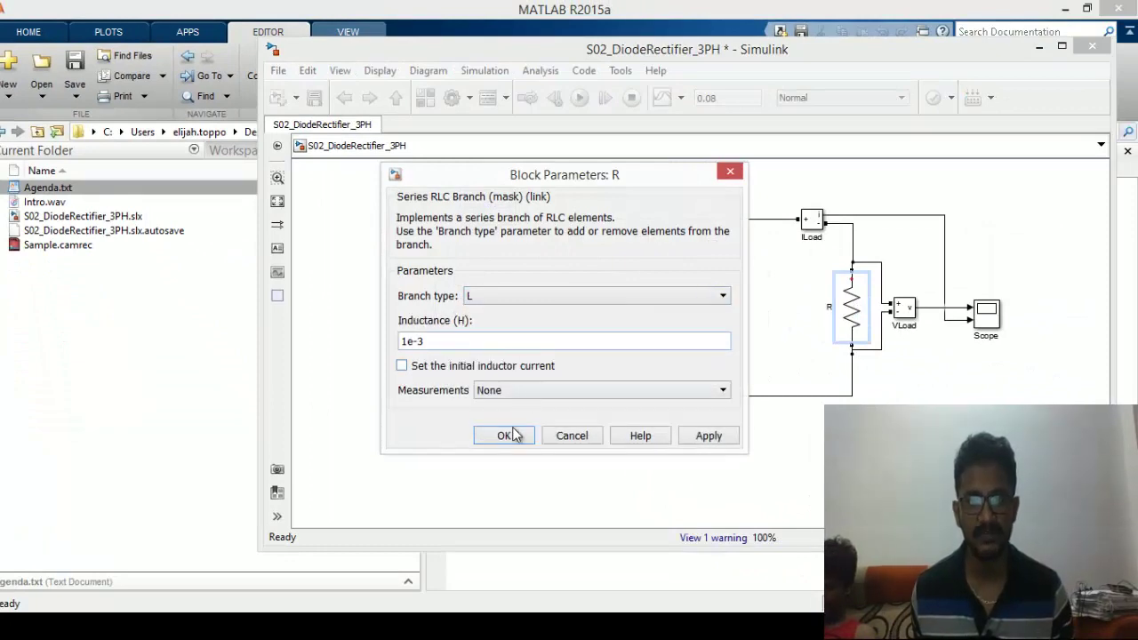
click(503, 436)
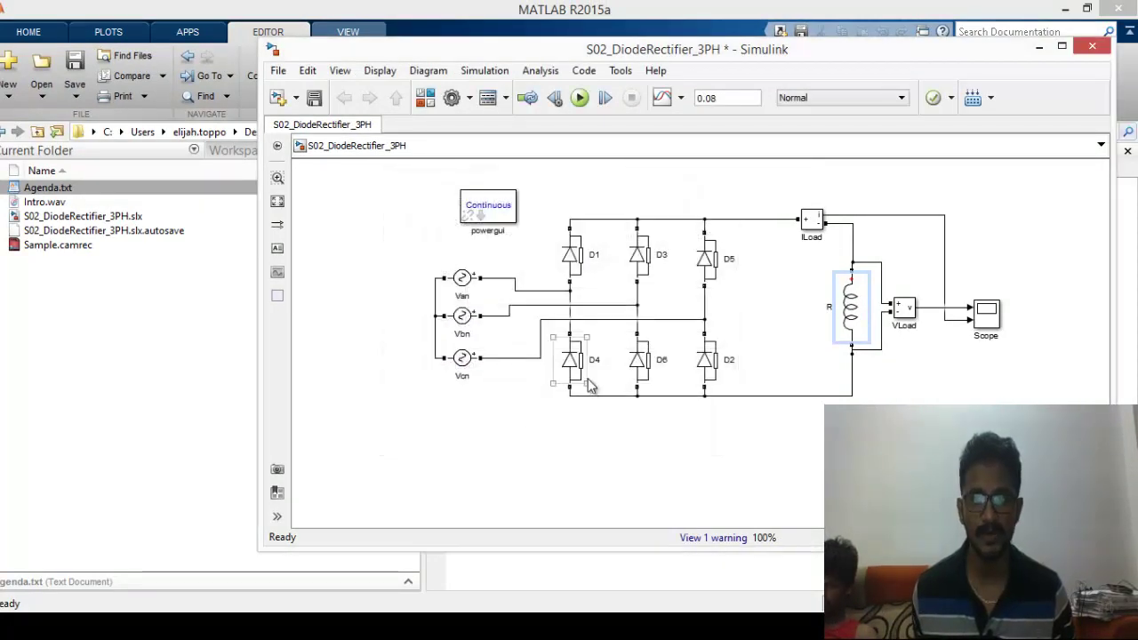
Rerun the simulation and autoscale the Scope to view the inductive-load voltage and current.
click(578, 98)
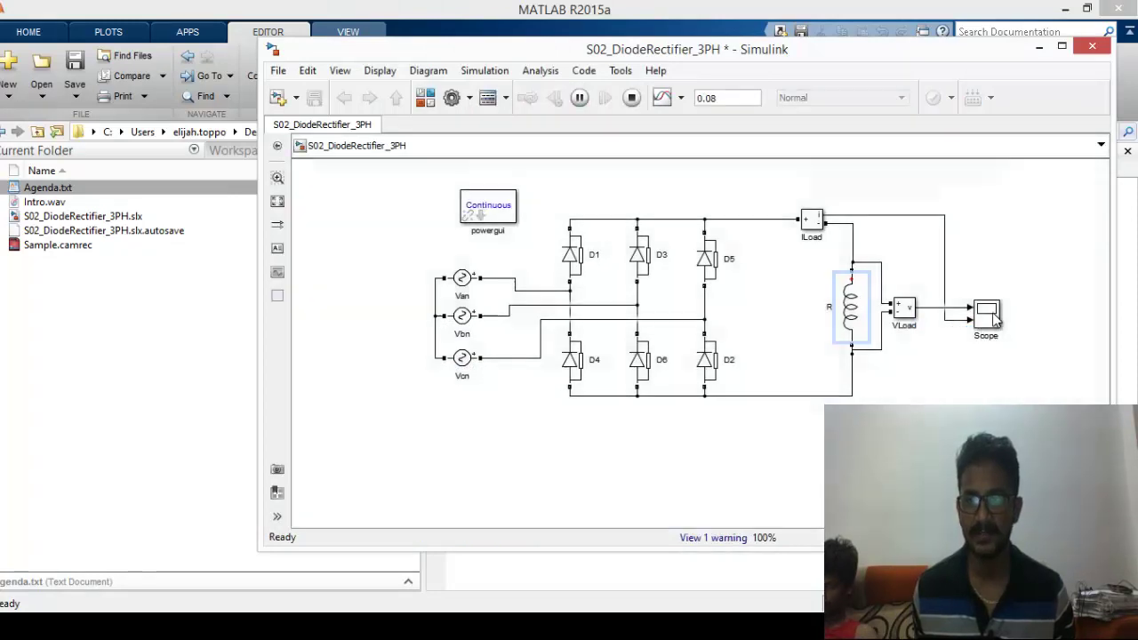
double_click(988, 315)
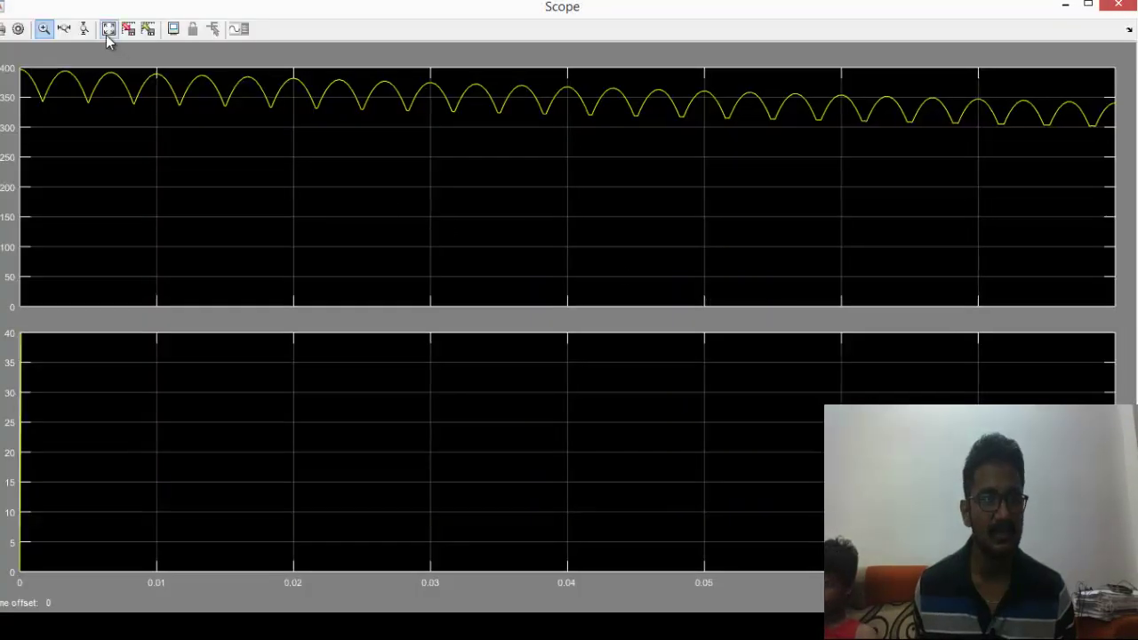
click(106, 32)
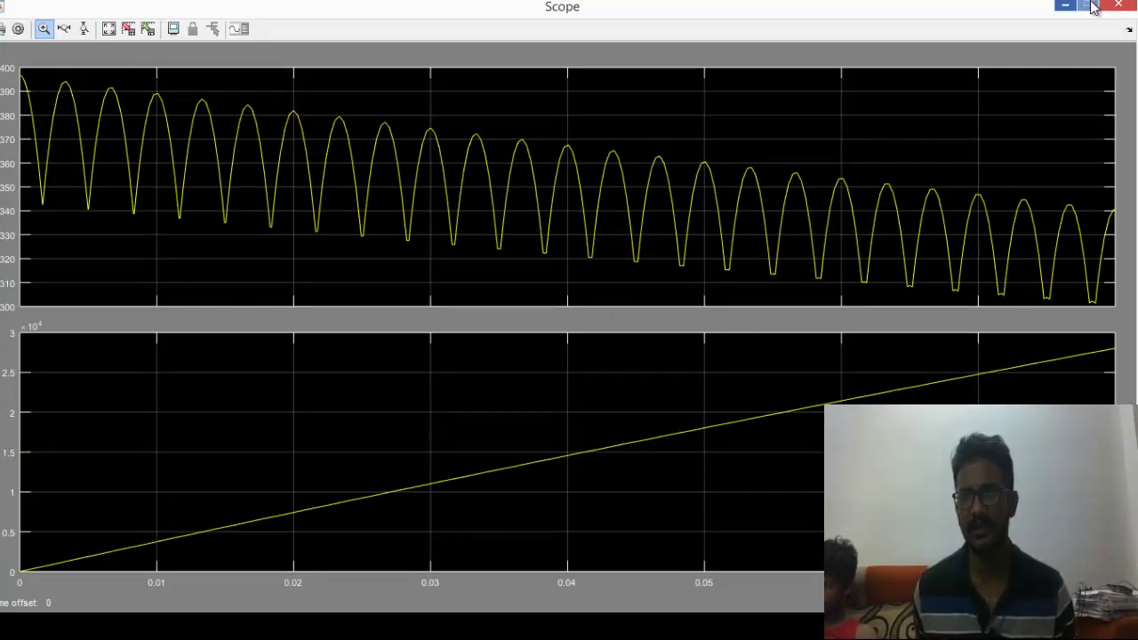
click(1118, 5)
Change the simulation stop time from 0.08 to 1 s and rerun the simulation.
double_click(752, 100)
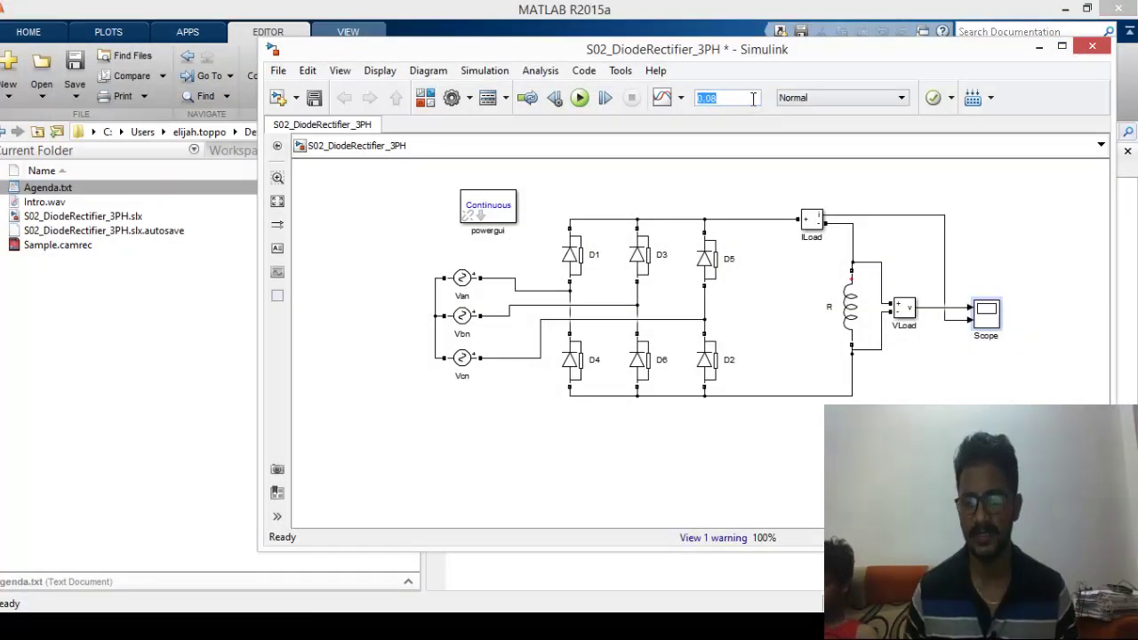
text(0)
key(BackSpace)
text(1)
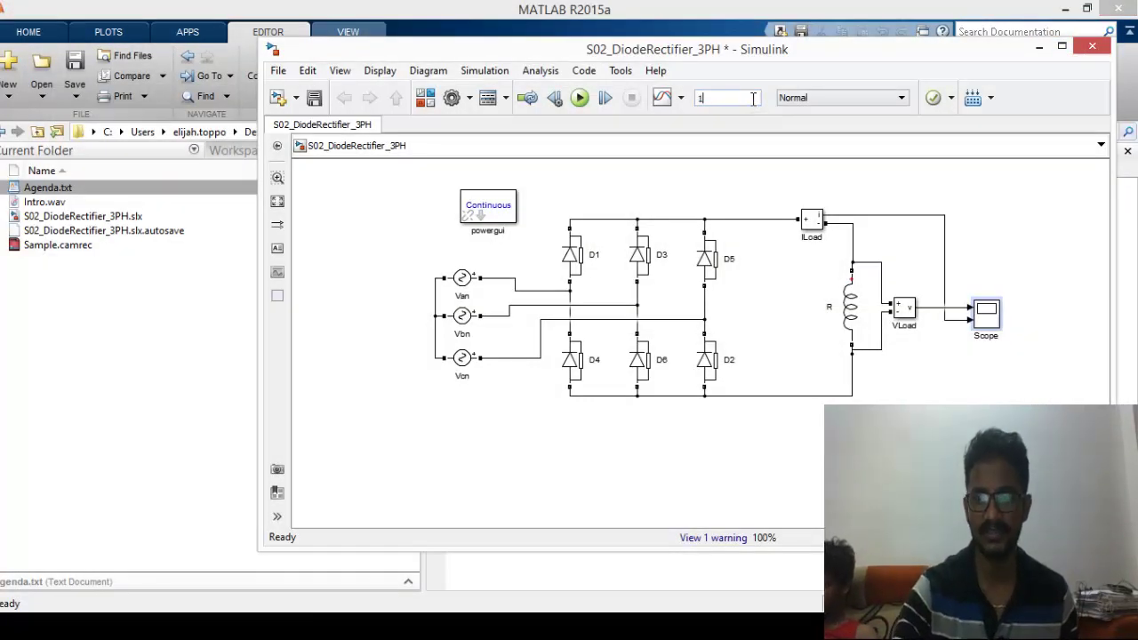
click(578, 99)
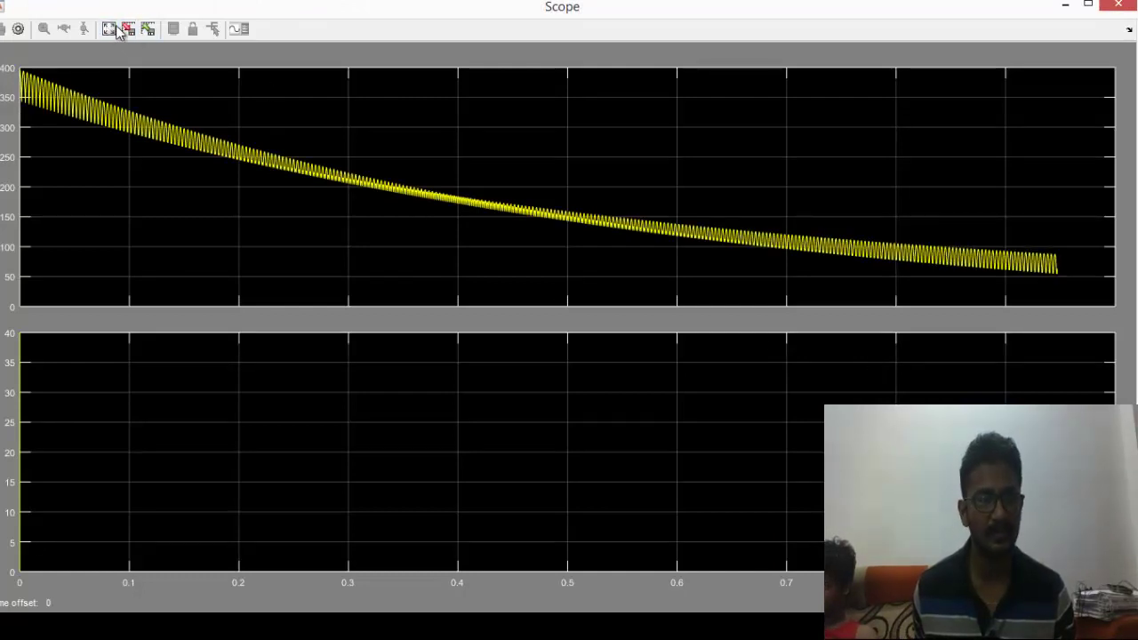
Rescale the Scope plots to show the inductive load's full longer-run current and voltage.
click(128, 29)
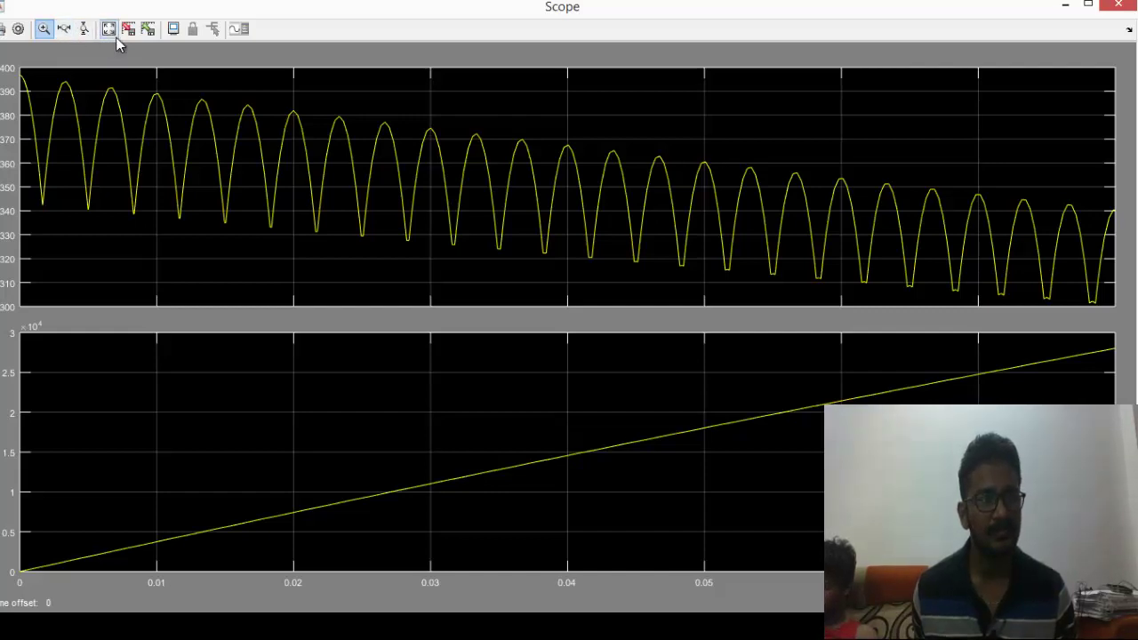
click(1118, 6)
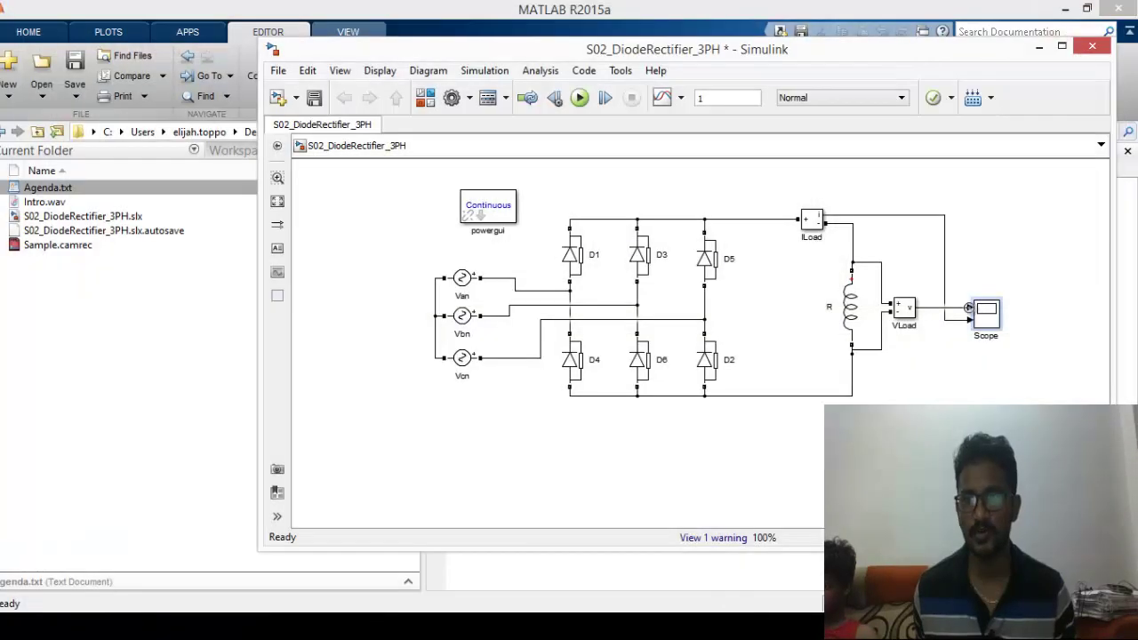
double_click(989, 313)
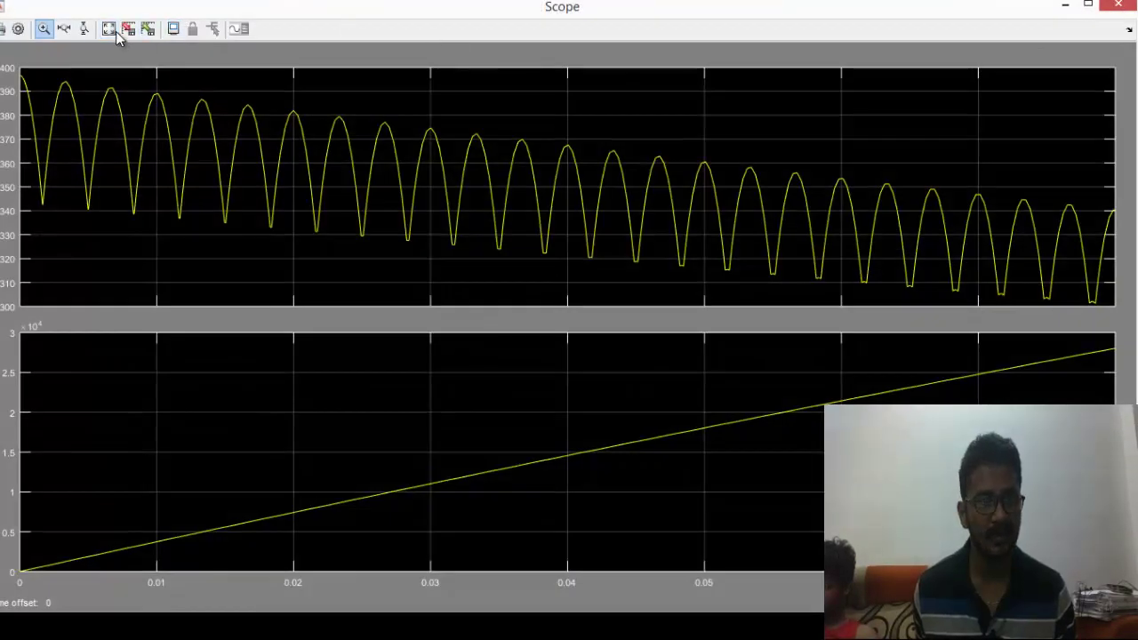
click(116, 31)
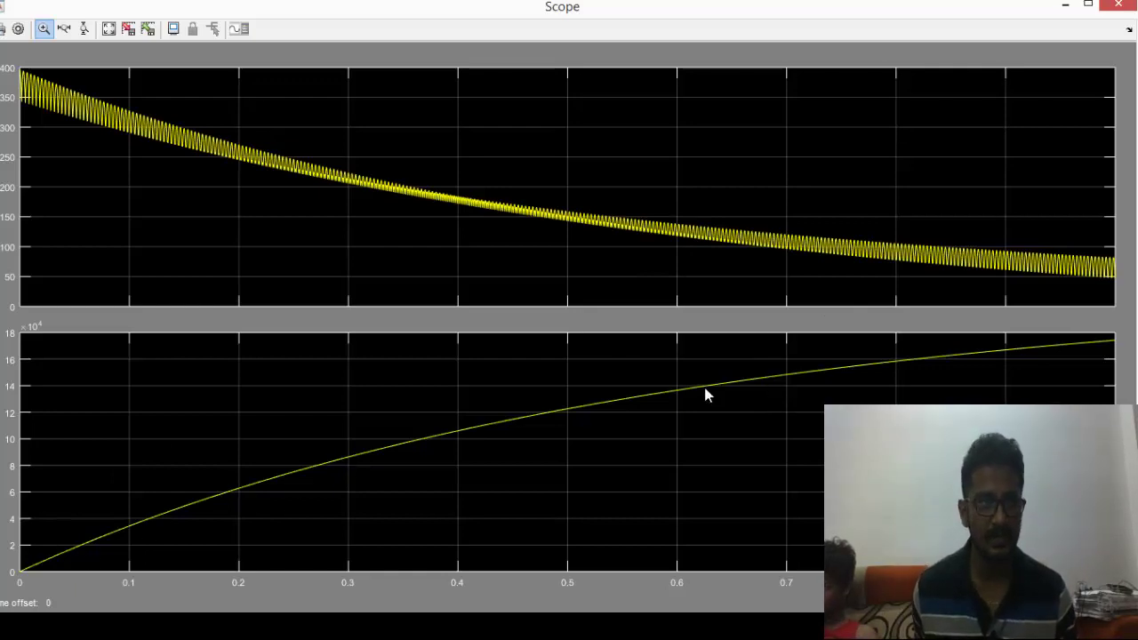
Set the R load block's branch type to series RL (10 ohms, 1e-3 H).
click(1117, 5)
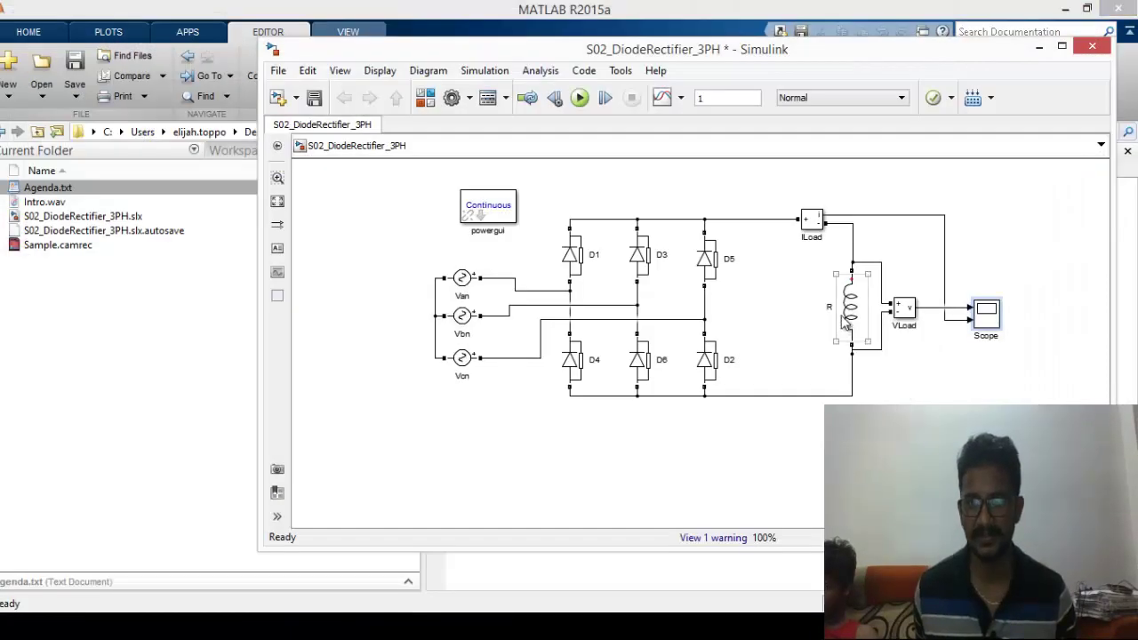
double_click(844, 313)
click(498, 290)
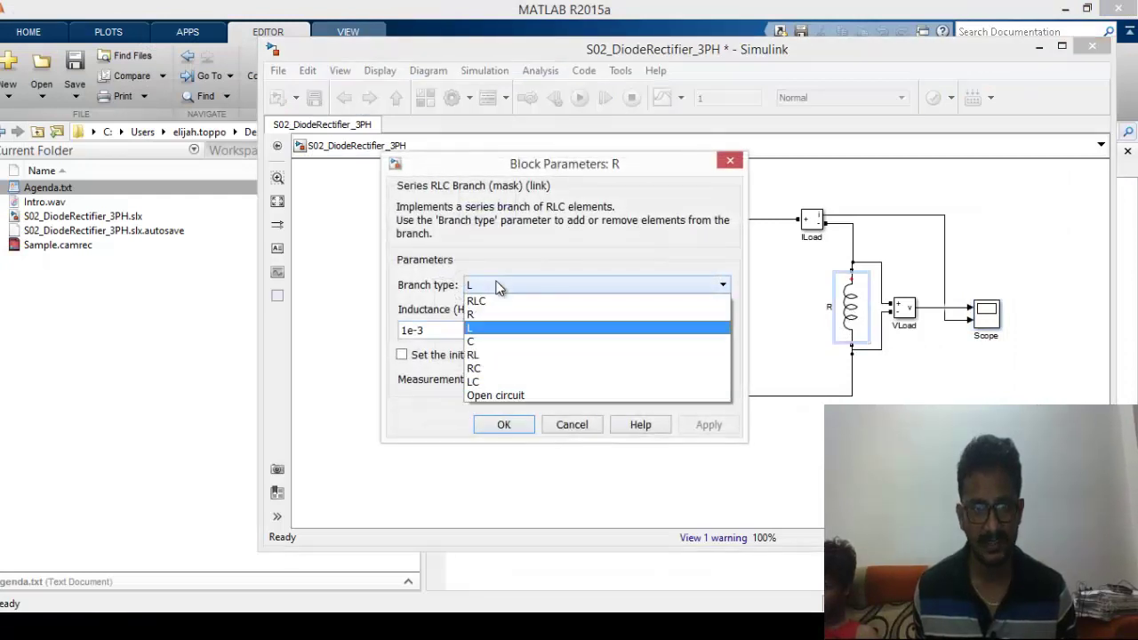
click(480, 355)
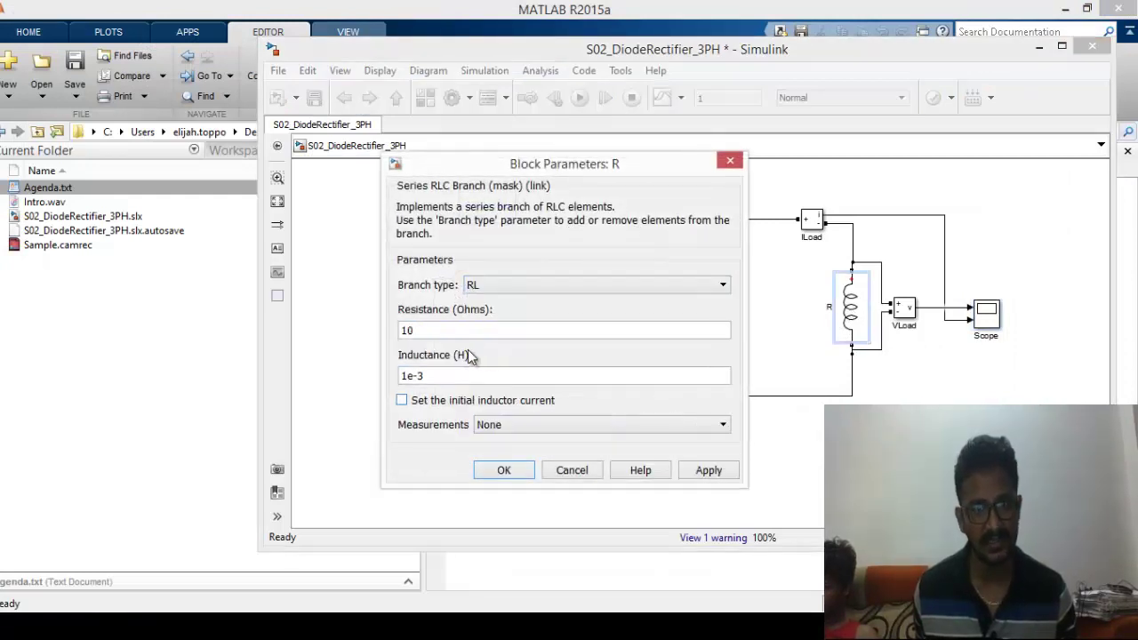
click(514, 472)
Run the RL-load simulation and zoom the Scope's time axis to about 0.34–0.40 s.
click(579, 97)
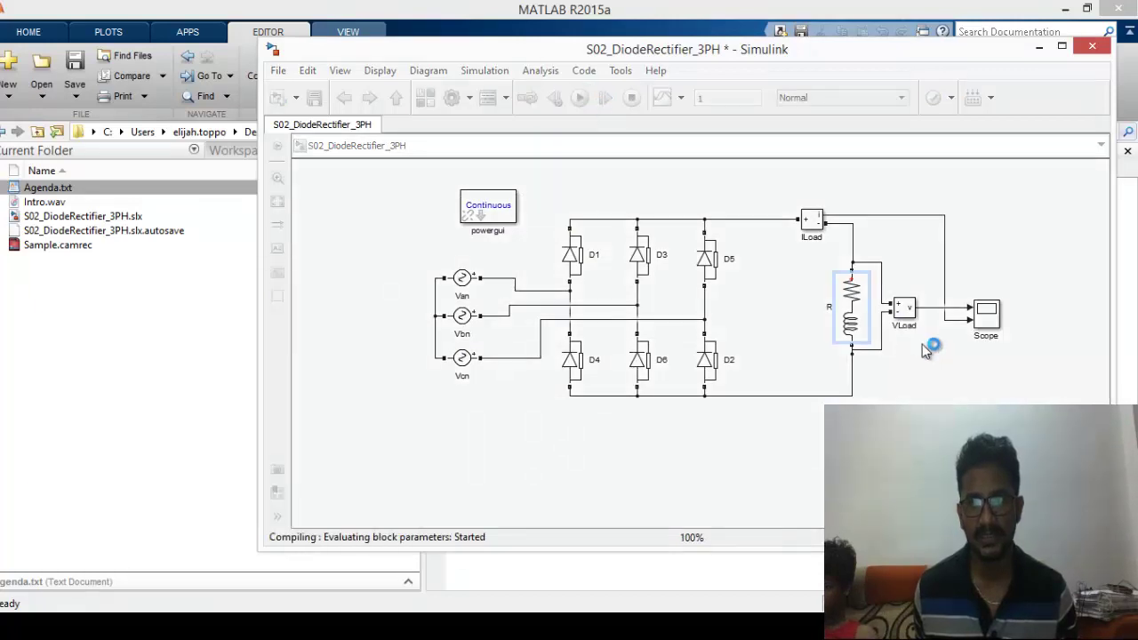
double_click(986, 315)
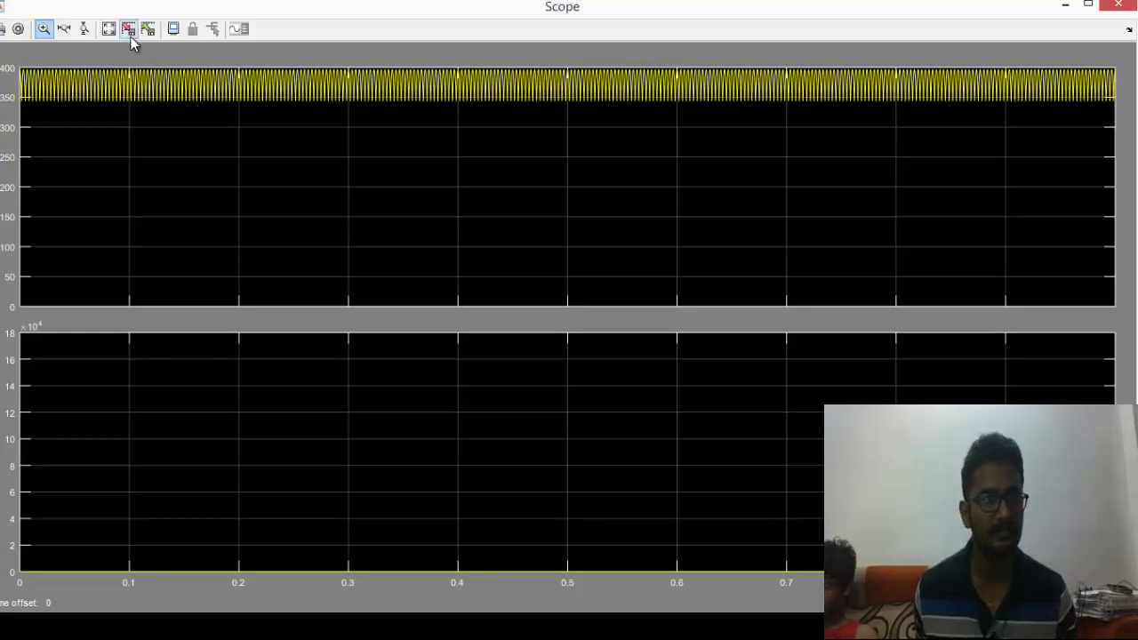
click(128, 32)
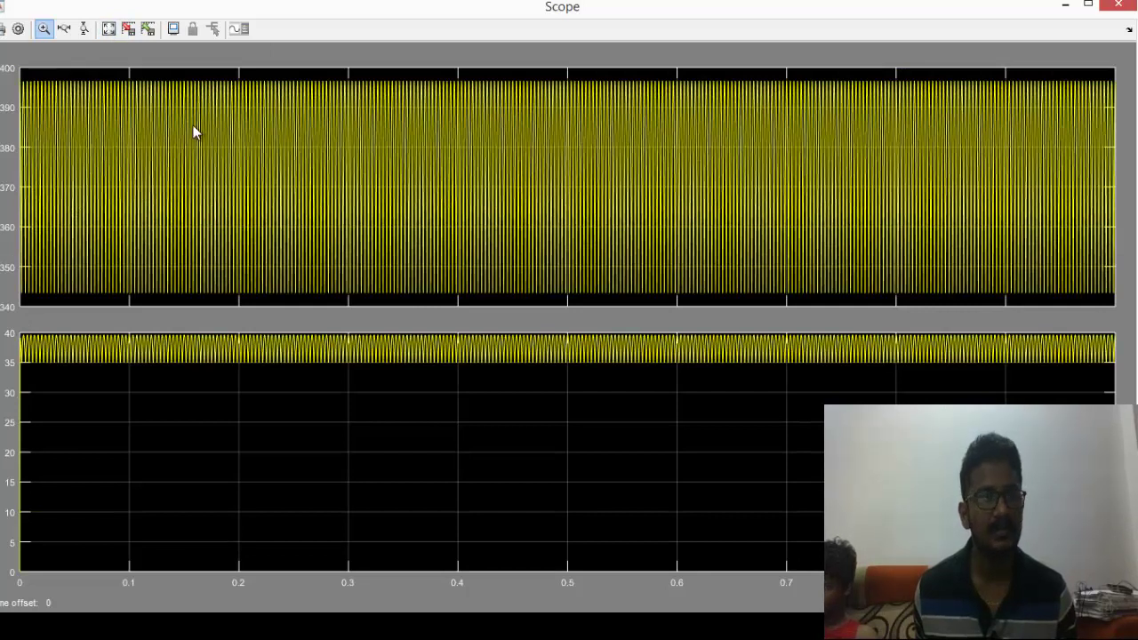
click(63, 29)
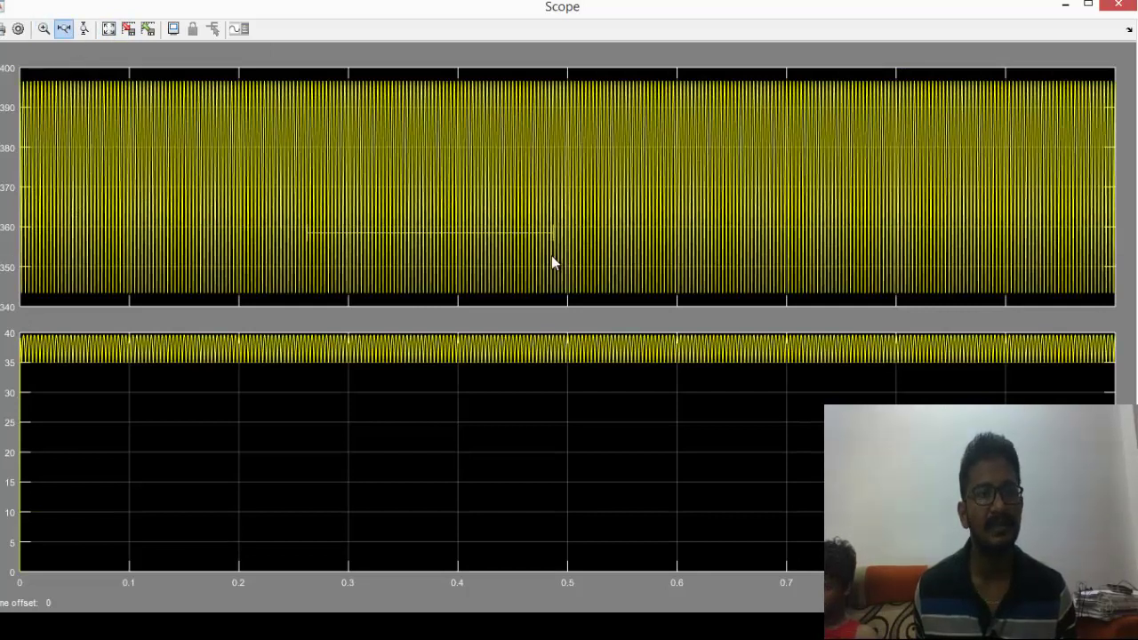
drag(310, 240, 552, 263)
drag(399, 241, 682, 260)
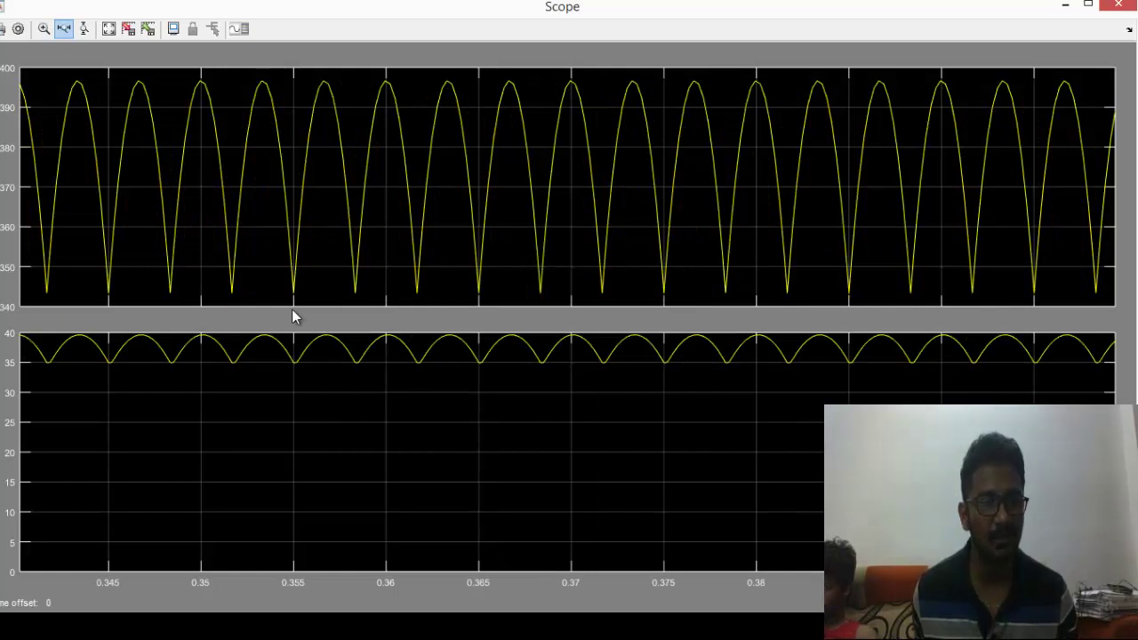
click(1117, 5)
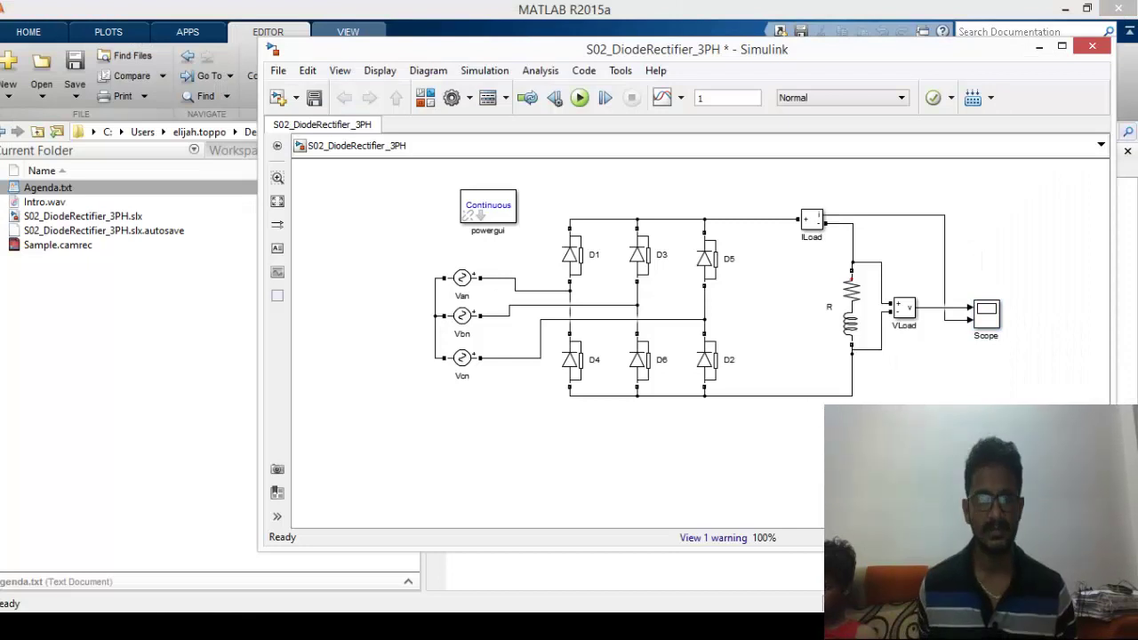